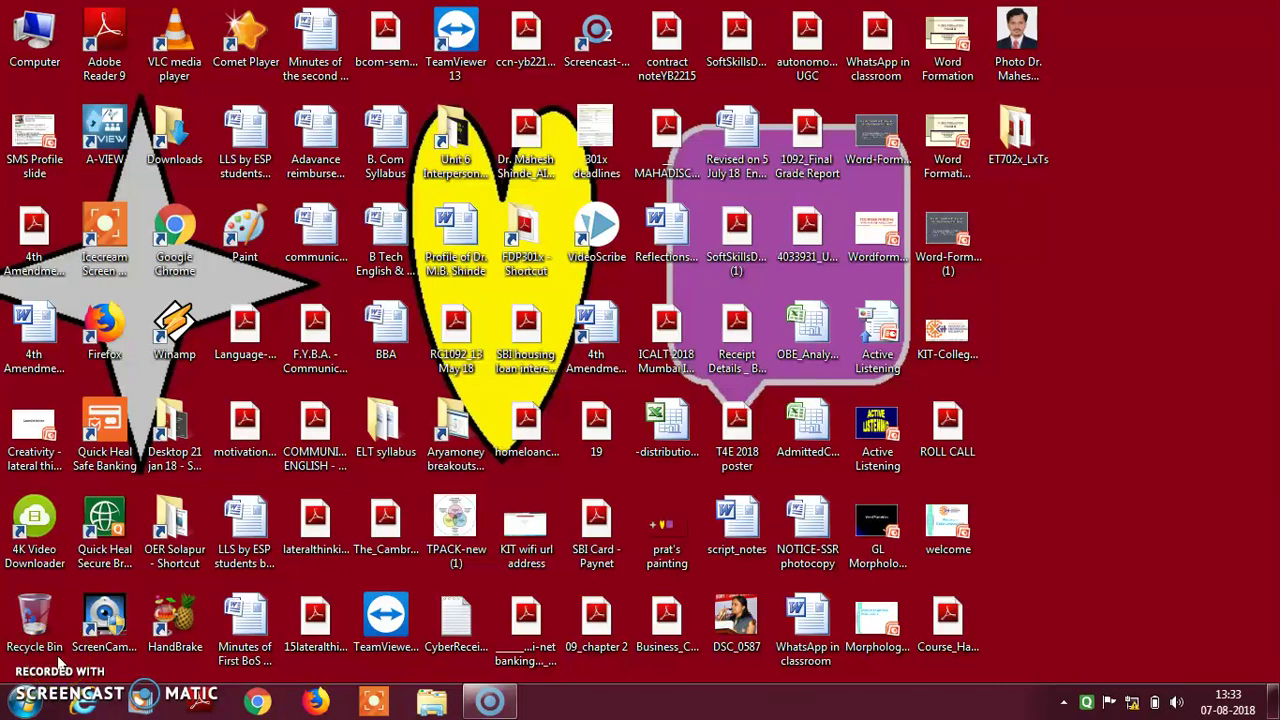
- Launch Google Chrome from the Windows taskbar
{"action": "left_click", "coordinate": [182, 660]}
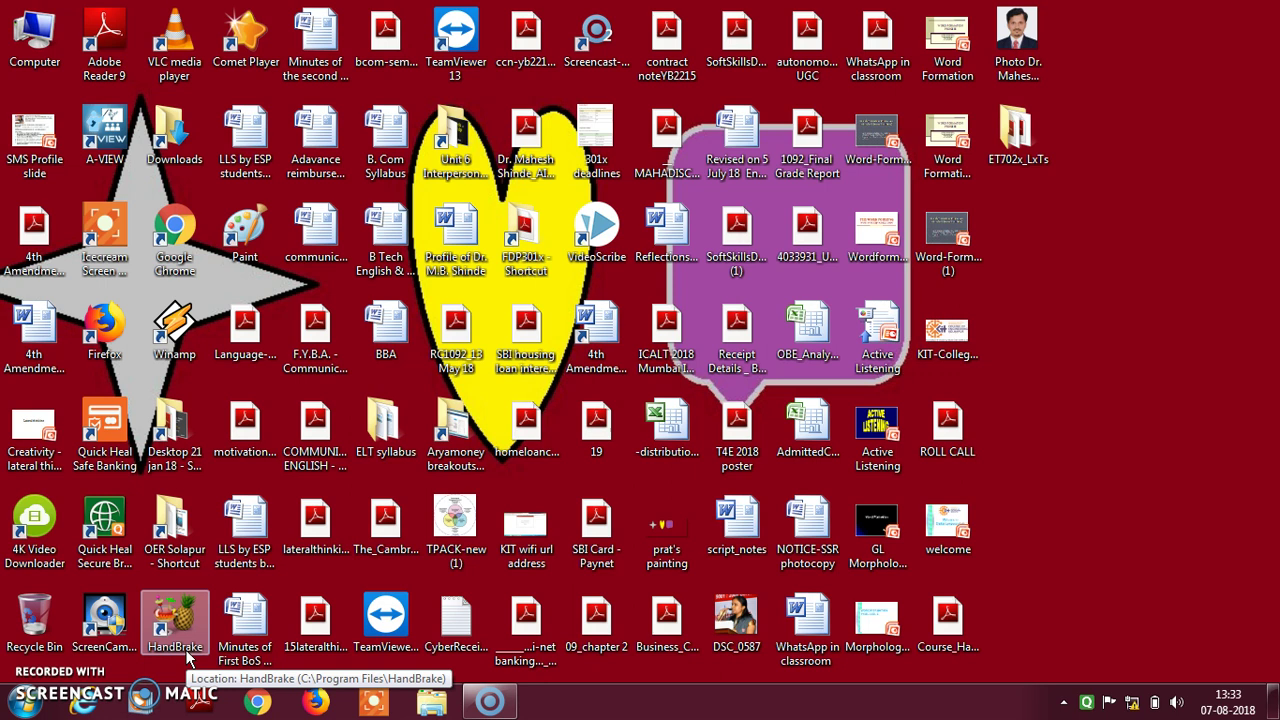
{"action": "left_click", "coordinate": [317, 649]}
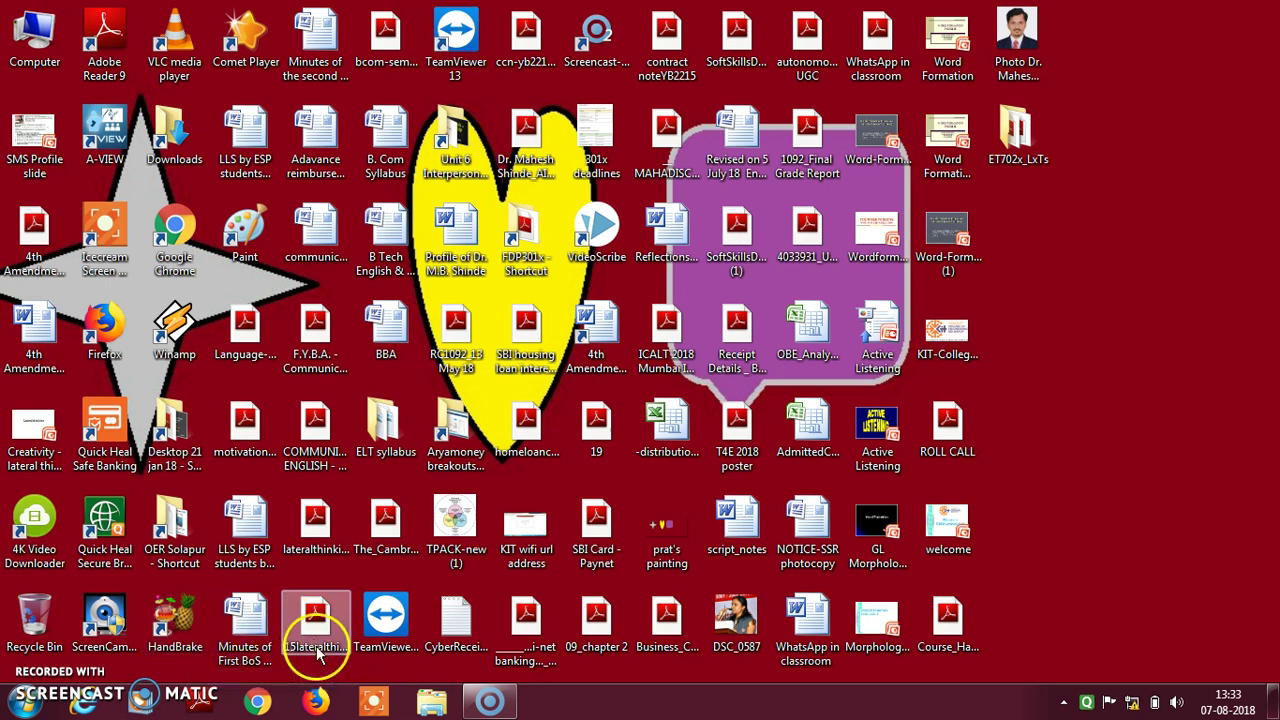
- Go to kitenglish.gnomio.com in Chrome
{"action": "left_click", "coordinate": [258, 702]}
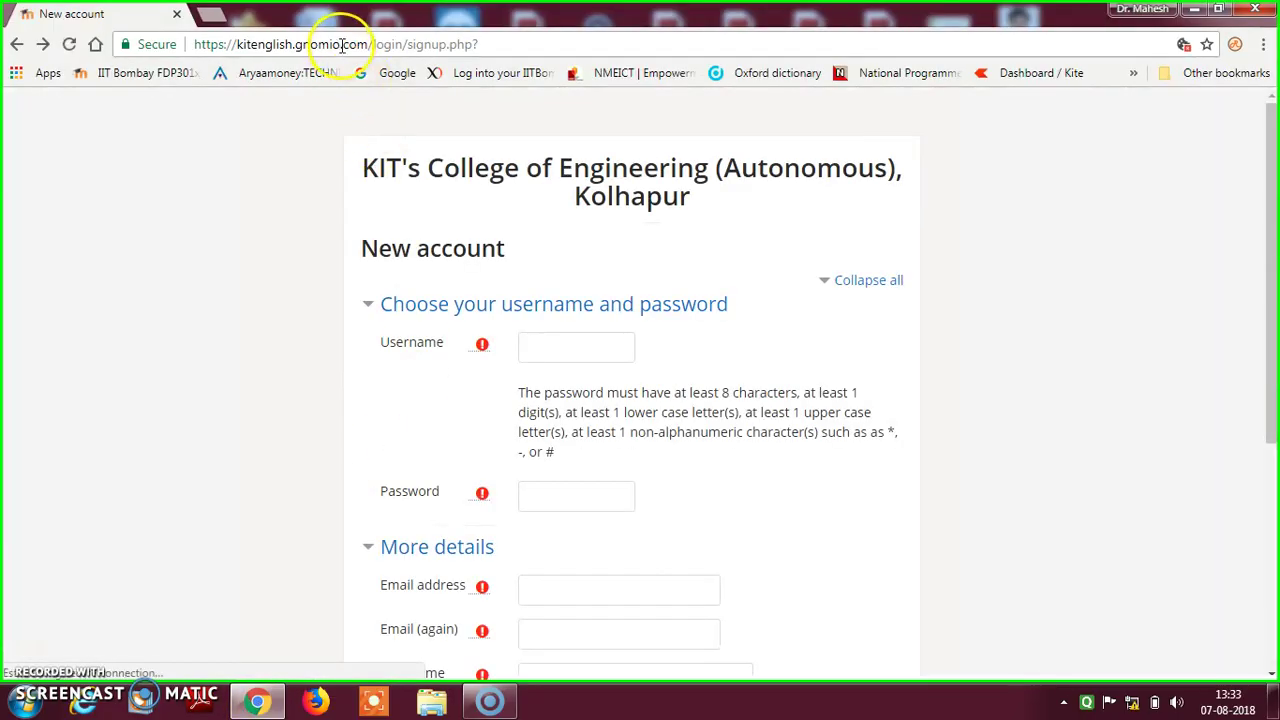
{"action": "left_click", "coordinate": [340, 46]}
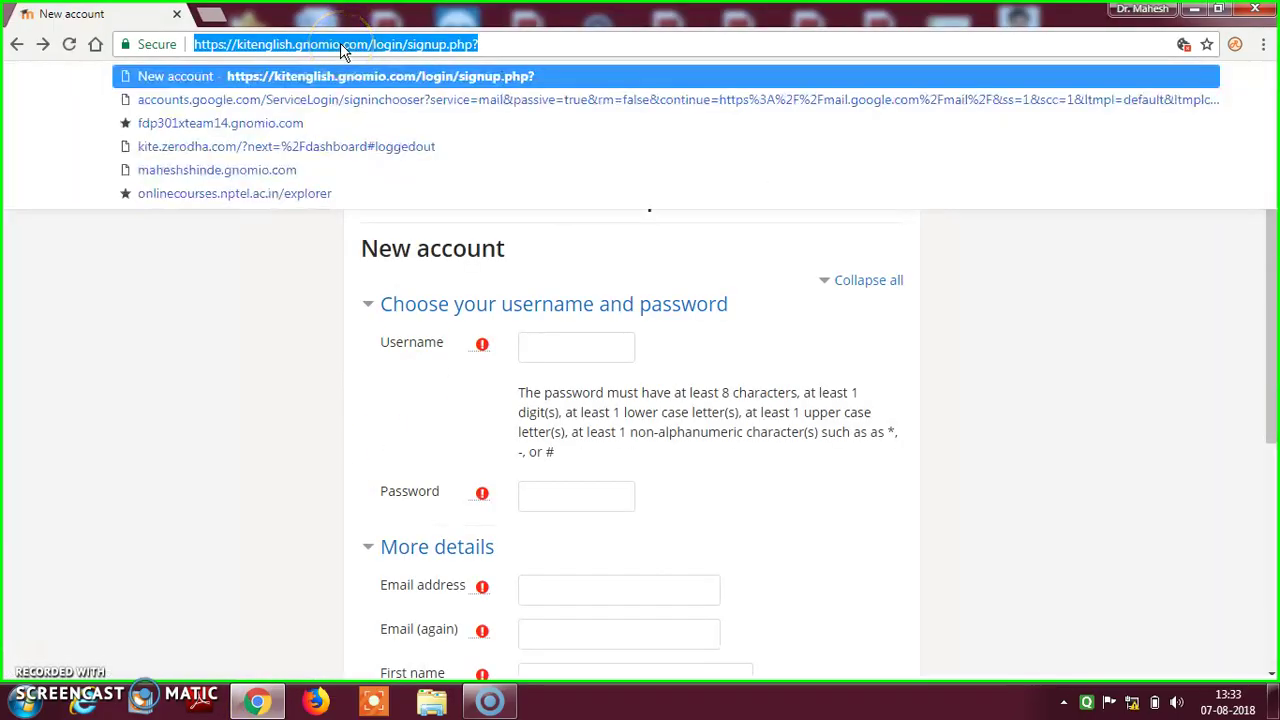
{"action": "type", "text": "kitenglis"}
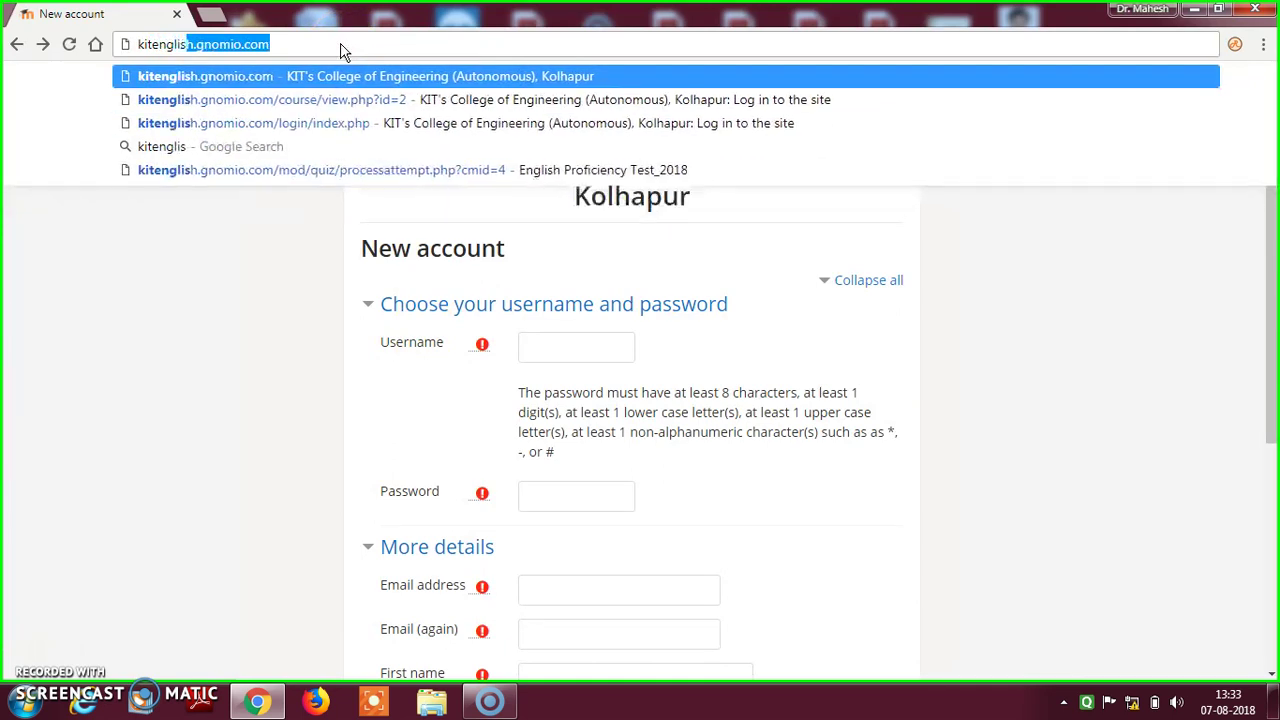
{"action": "type", "text": "h.g"}
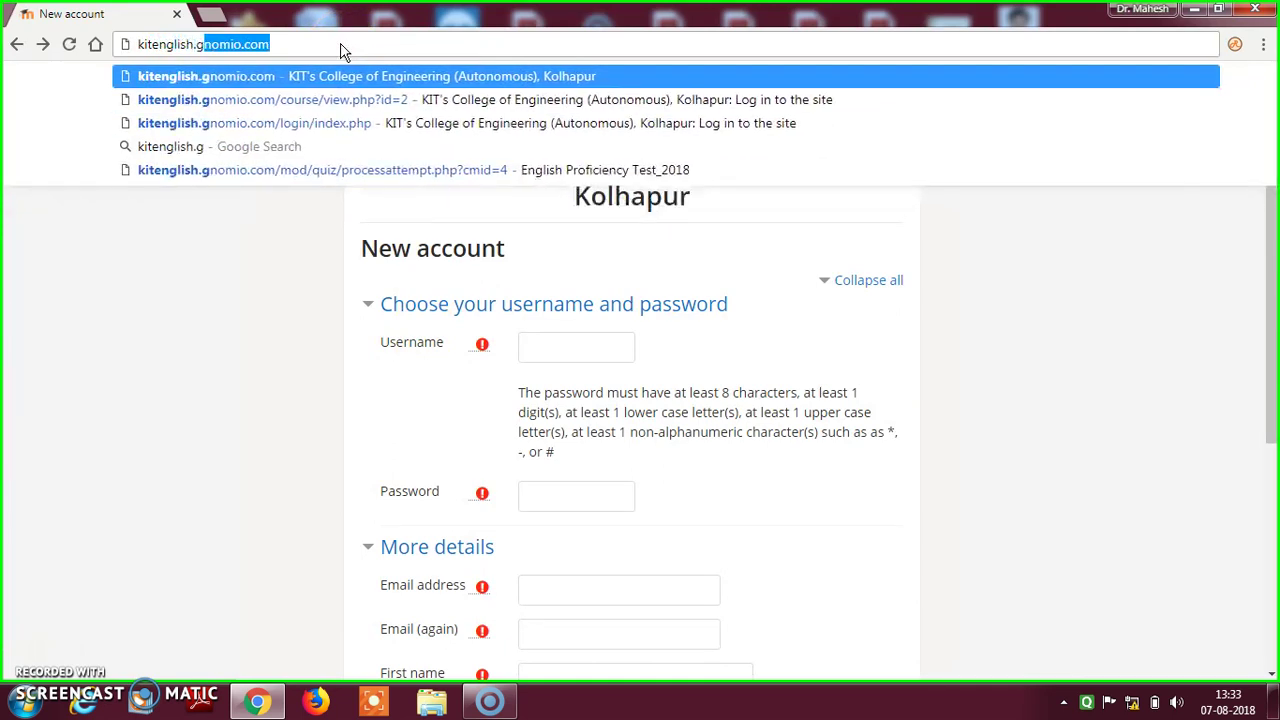
{"action": "type", "text": "nomio.com"}
{"action": "key", "text": "Return"}
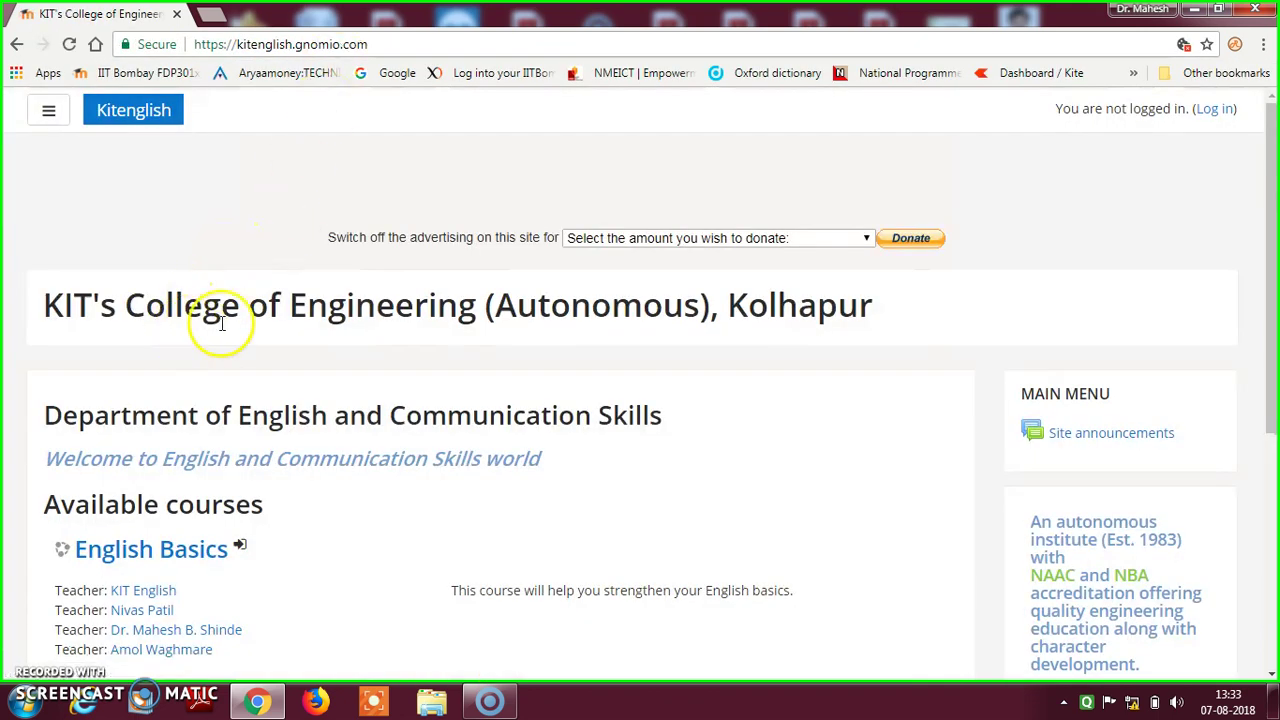
- Open the English Basics course from the home page, landing on the login page
{"action": "scroll", "coordinate": [160, 385], "scroll_direction": "down", "scroll_amount": 1}
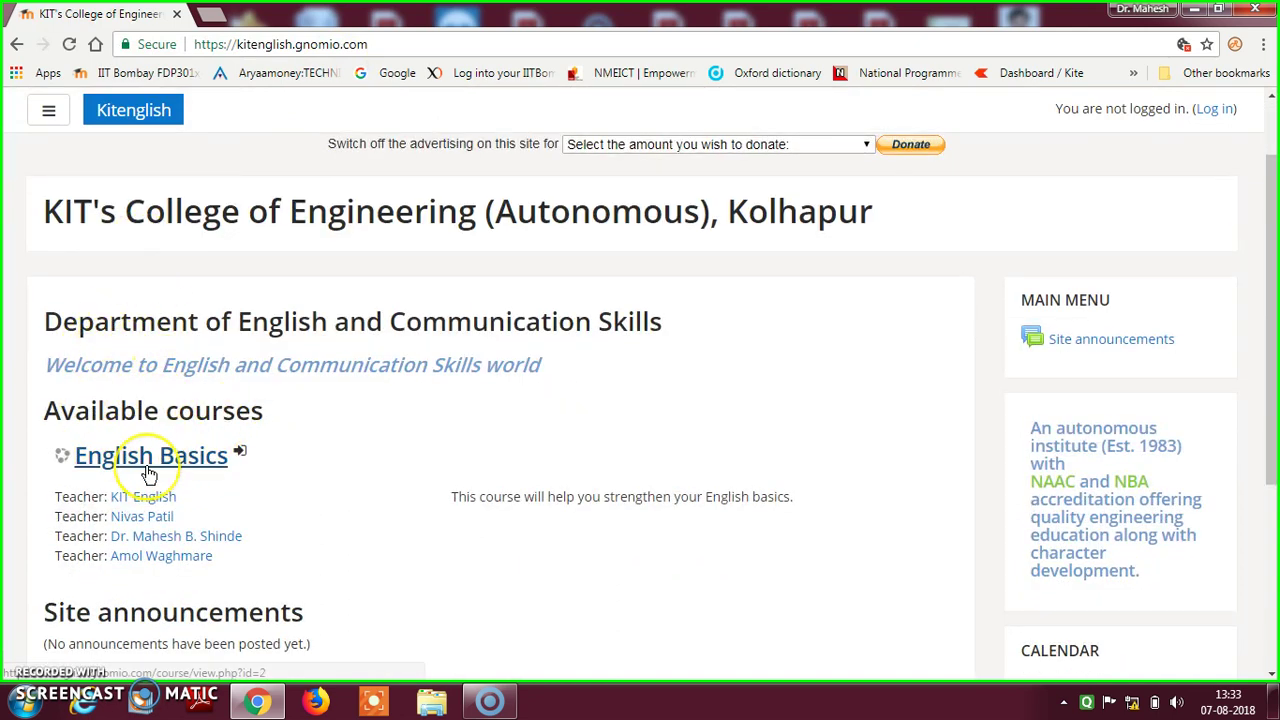
{"action": "scroll", "coordinate": [158, 478], "scroll_direction": "down", "scroll_amount": 1}
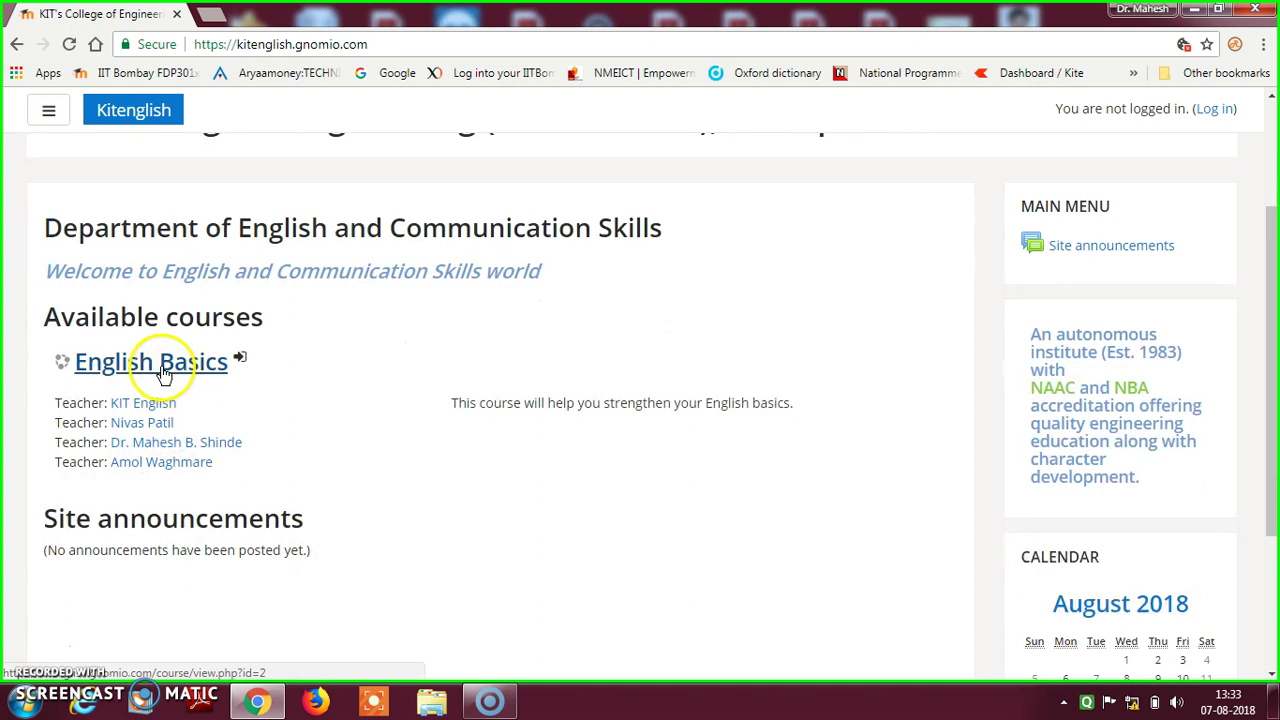
{"action": "left_click", "coordinate": [158, 372]}
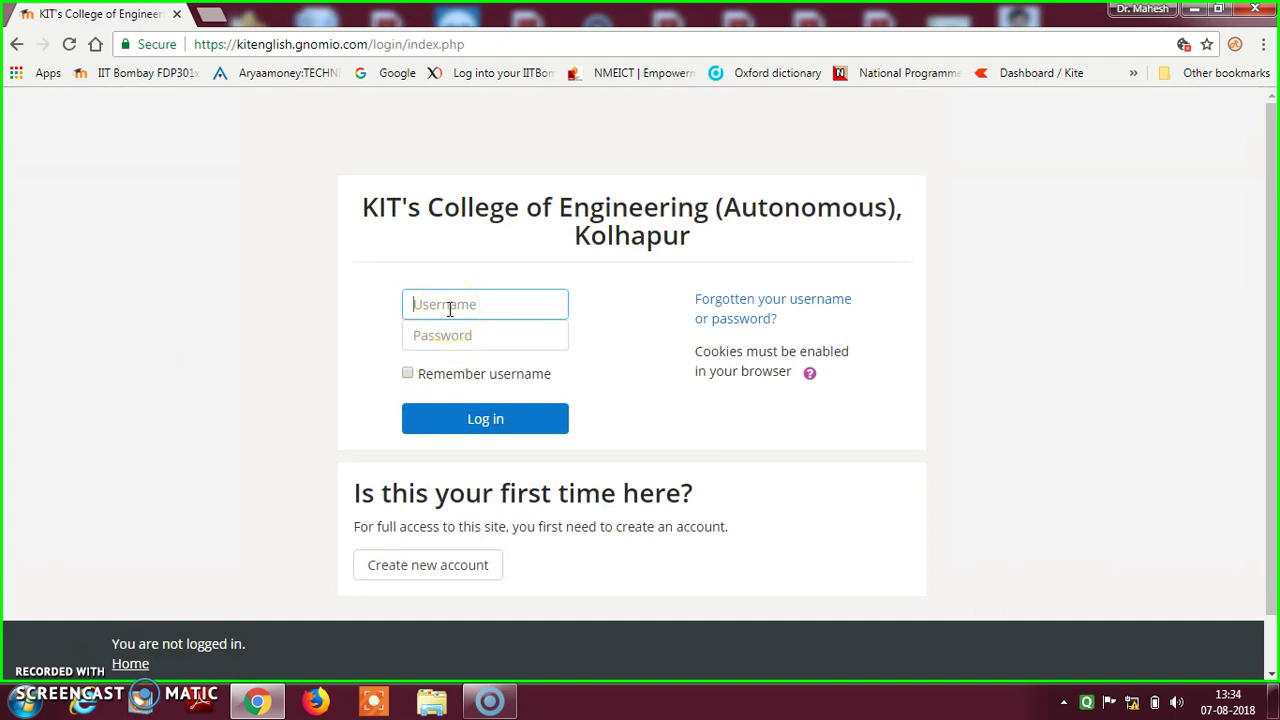
{"action": "left_click", "coordinate": [445, 334]}
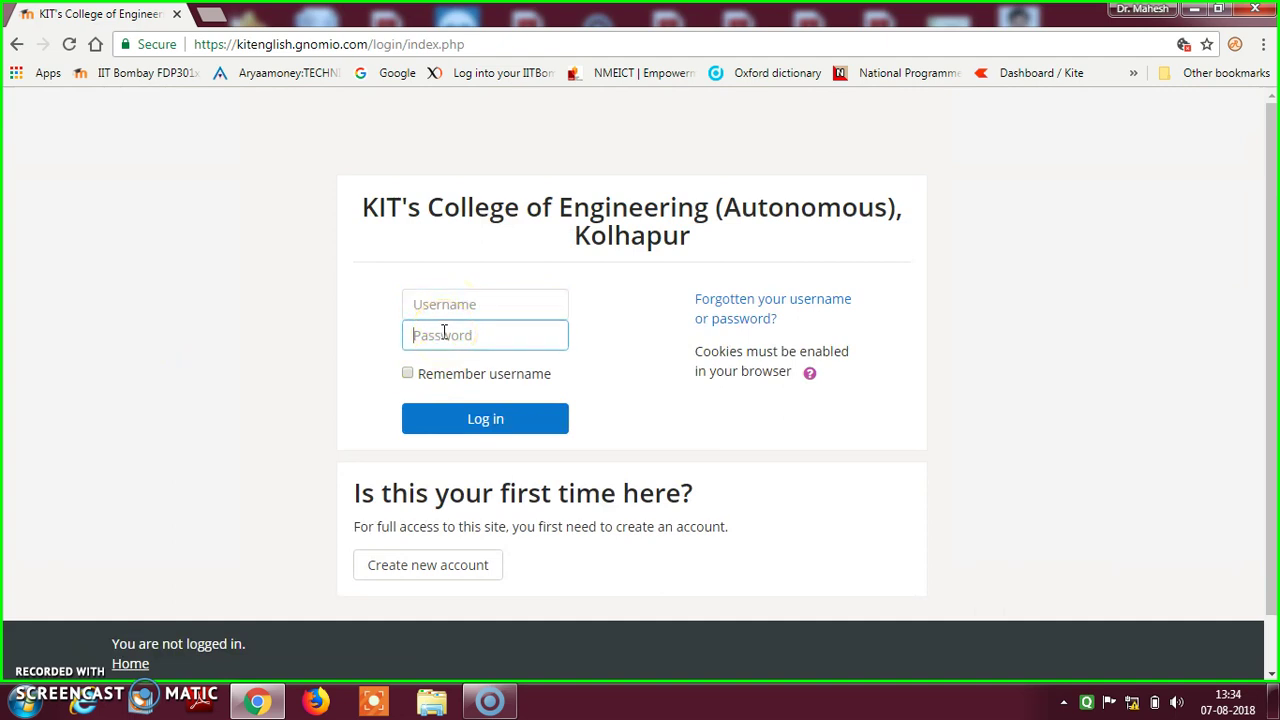
- Start a new account with username '01mahesh' and move to the password field
{"action": "left_click", "coordinate": [398, 571]}
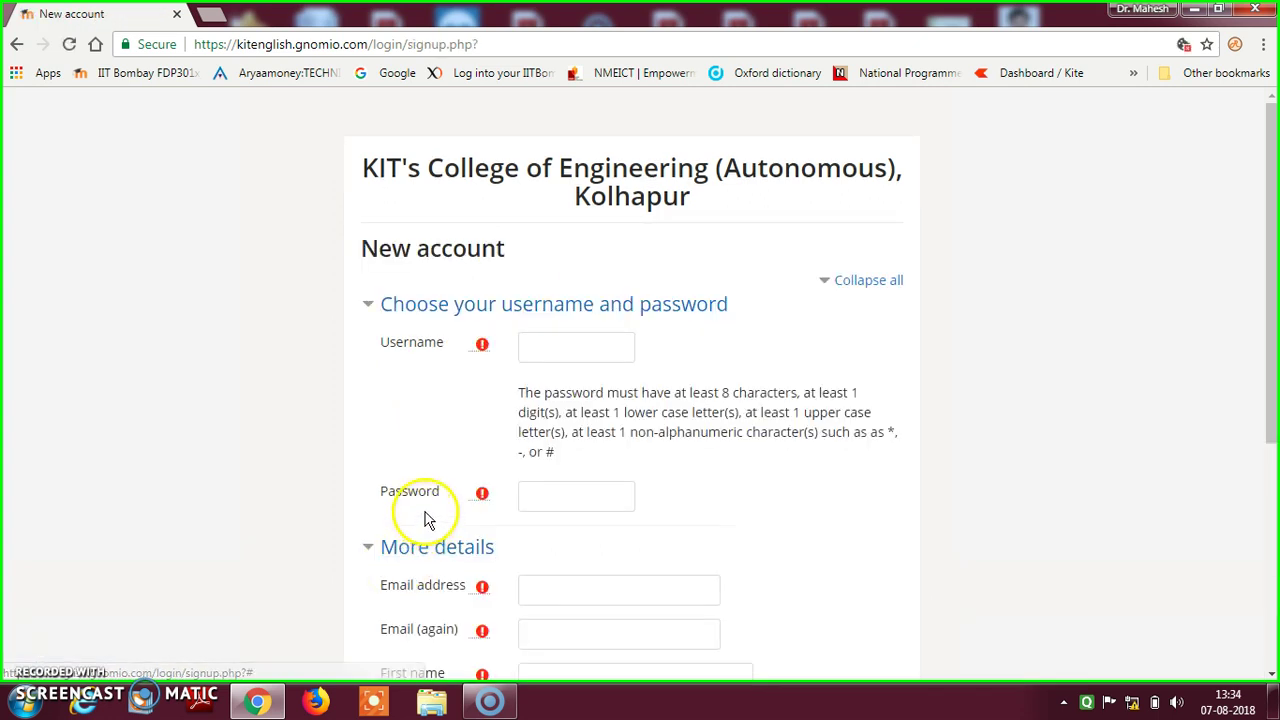
{"action": "left_click", "coordinate": [536, 349]}
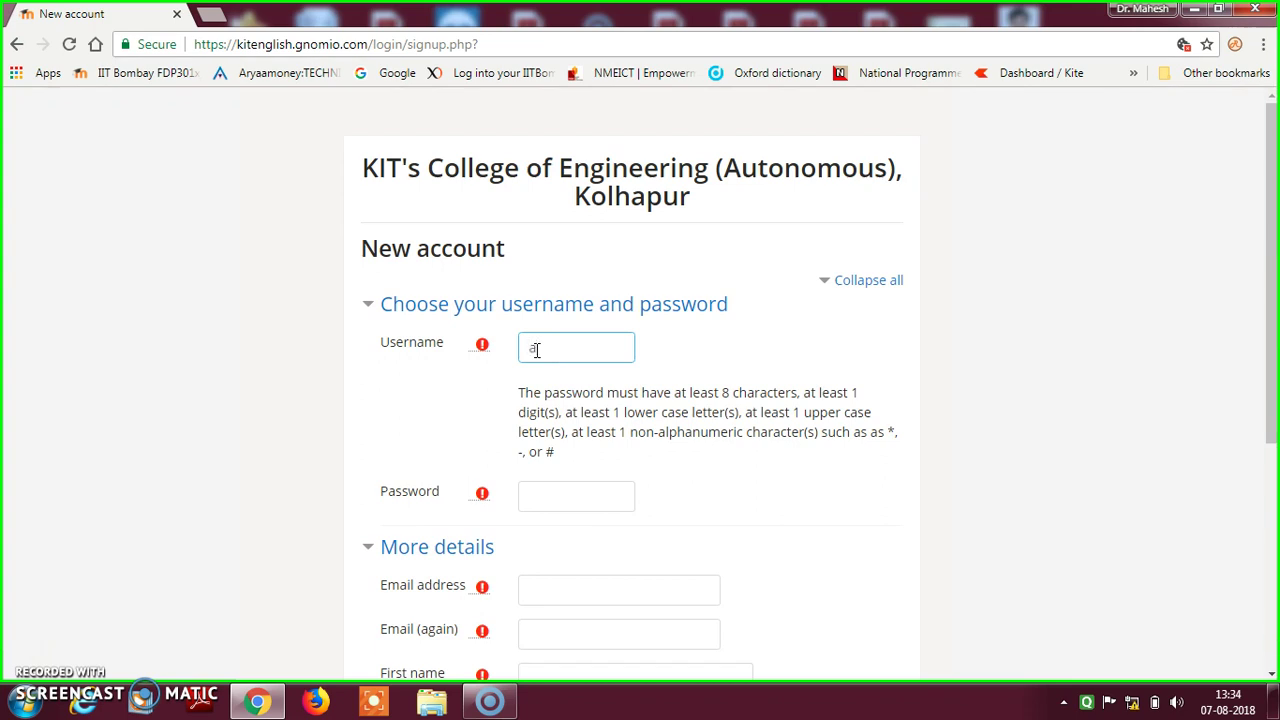
{"action": "type", "text": "01m"}
{"action": "type", "text": "ahesh"}
{"action": "left_click", "coordinate": [556, 500]}
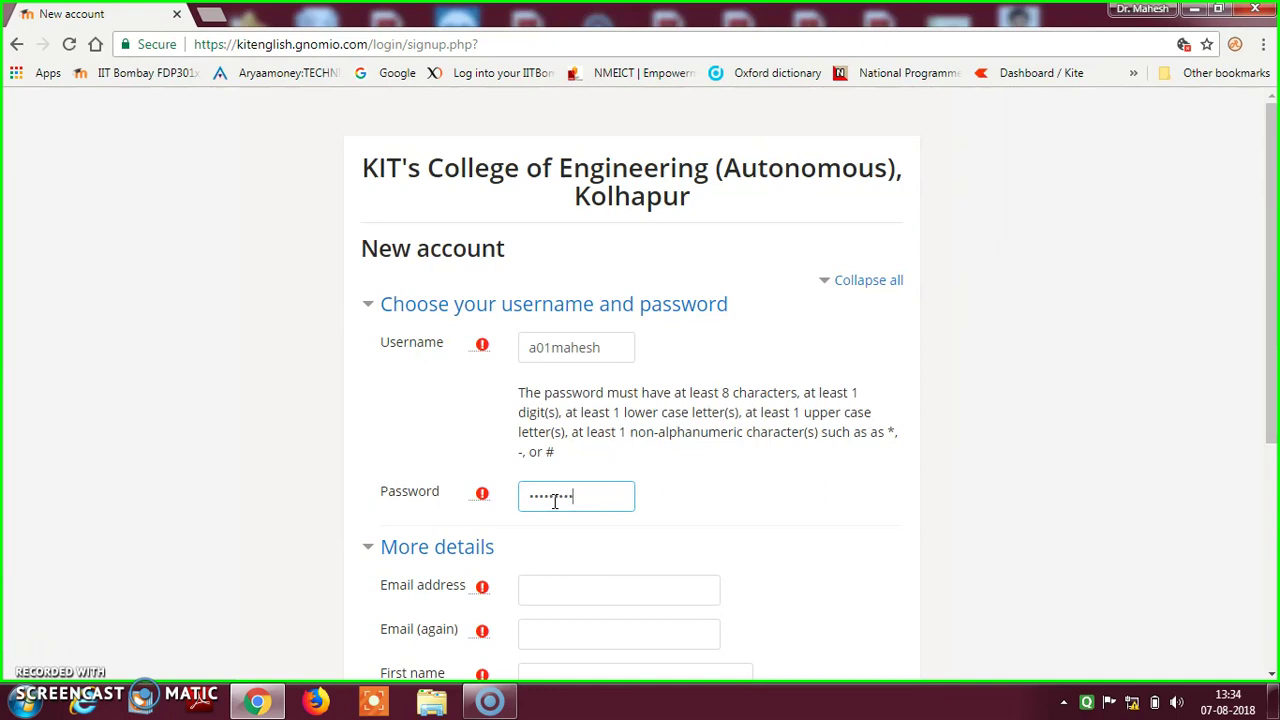
{"action": "left_click", "coordinate": [566, 582]}
{"action": "scroll", "coordinate": [580, 480], "scroll_direction": "down", "scroll_amount": 2}
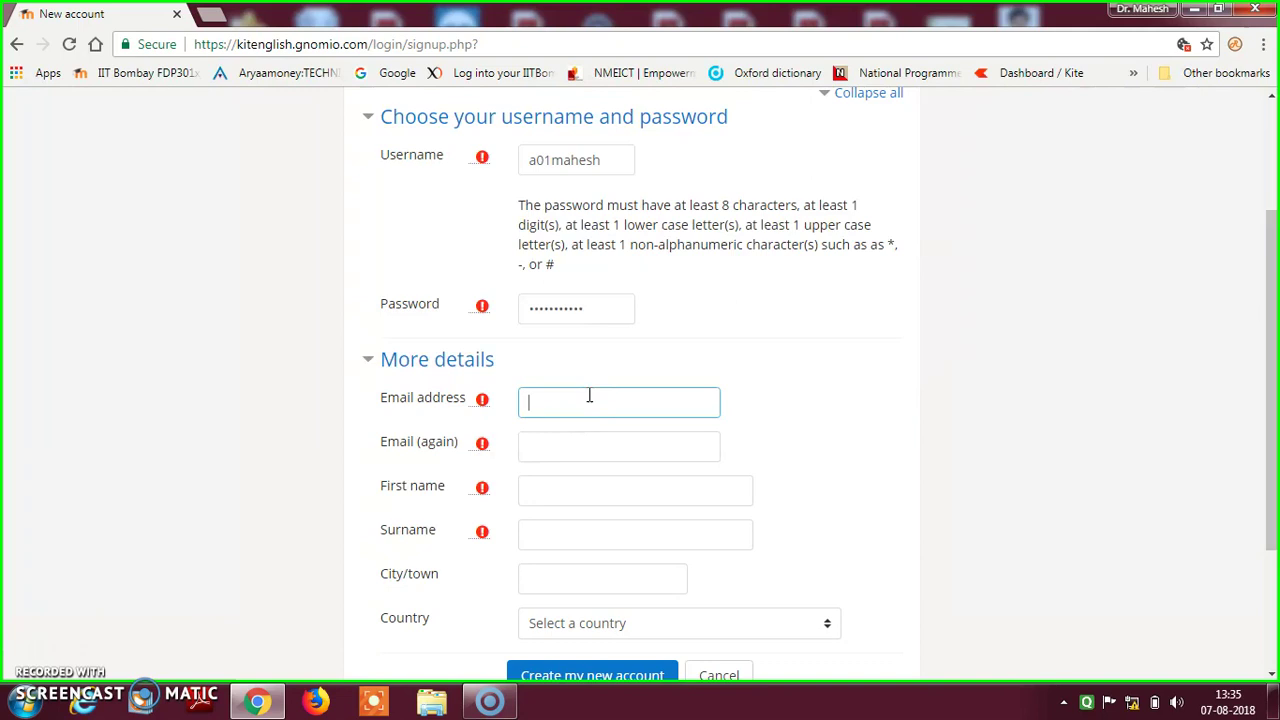
{"action": "triple_click", "coordinate": [587, 402]}
{"action": "key", "text": "ctrl+c"}
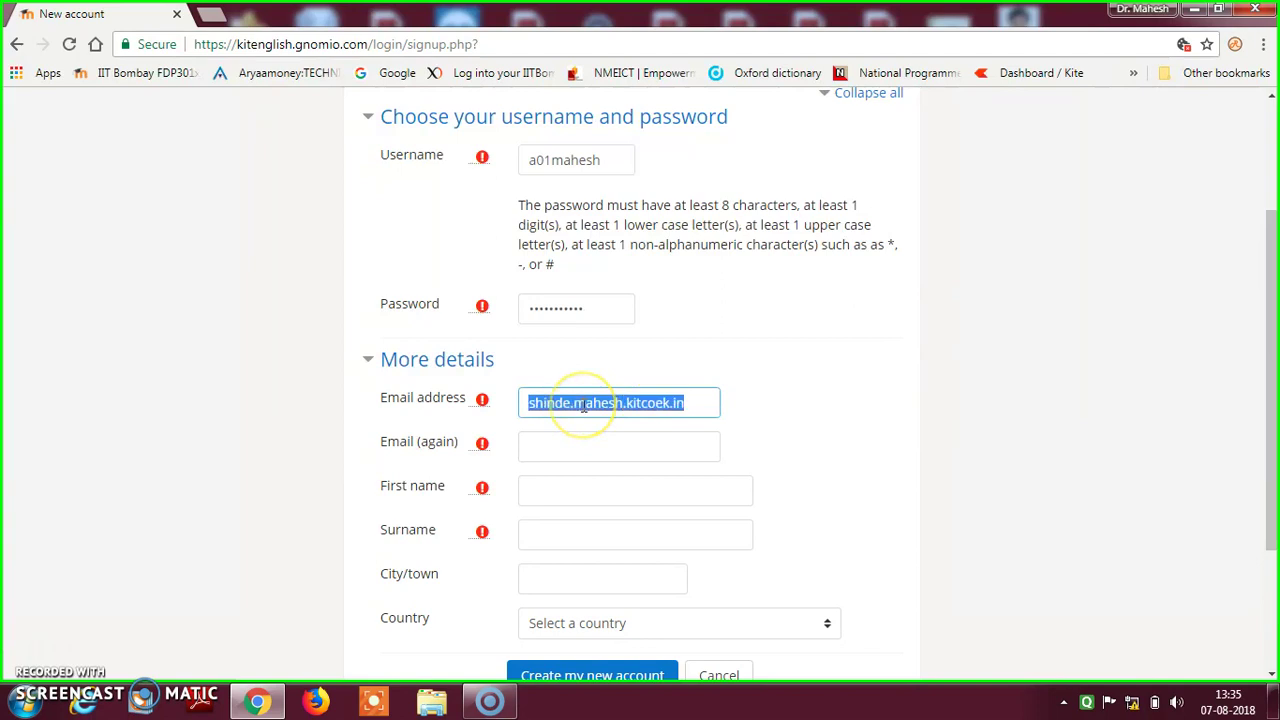
{"action": "left_click", "coordinate": [583, 443]}
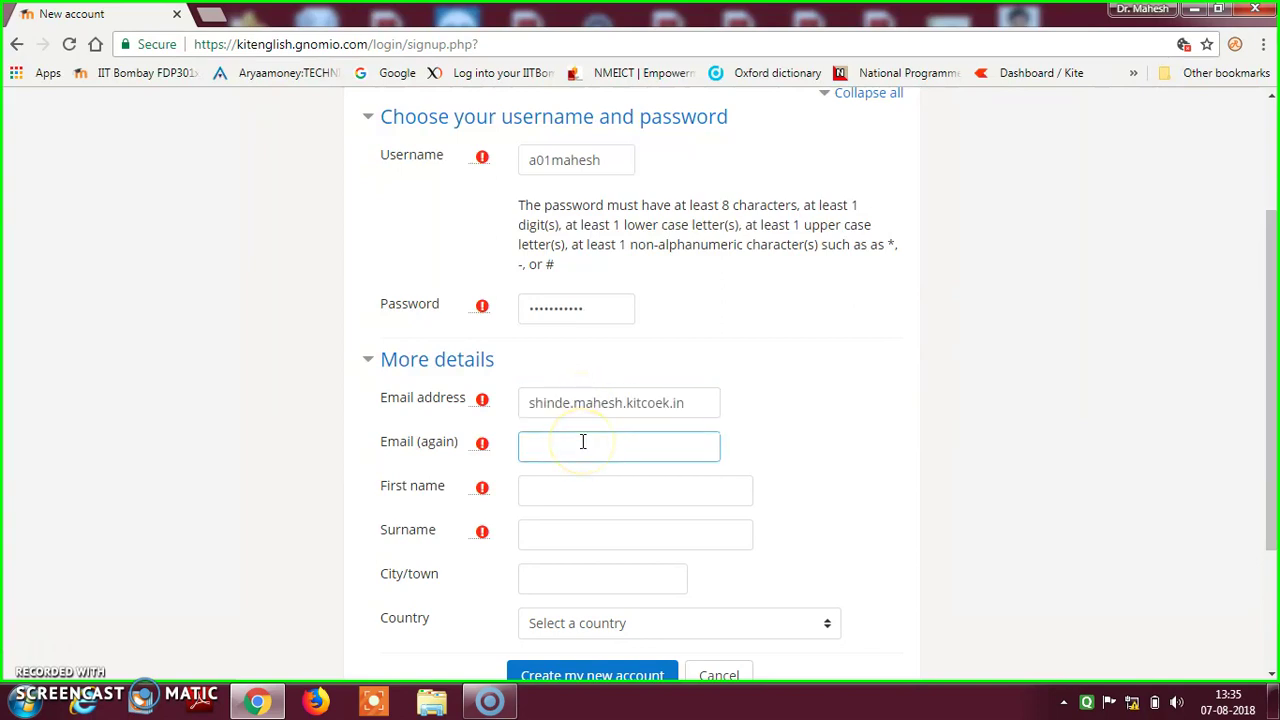
{"action": "key", "text": "ctrl+v"}
{"action": "left_click", "coordinate": [575, 488]}
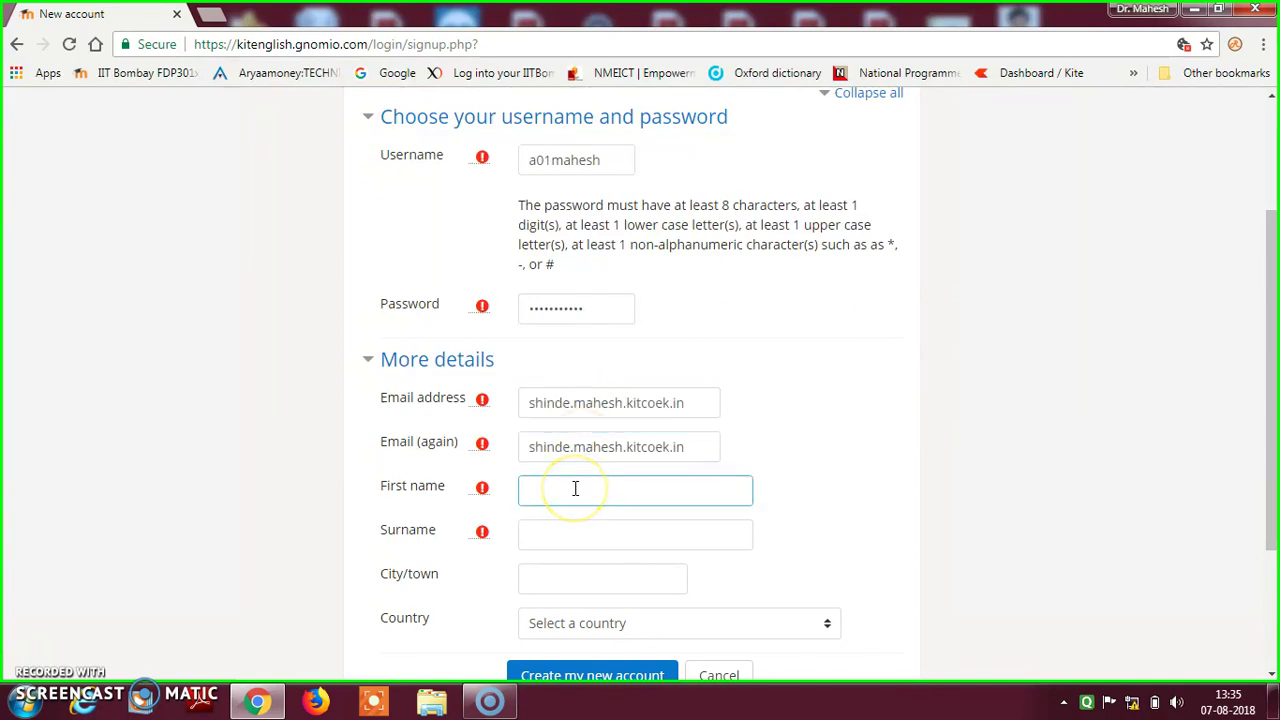
{"action": "double_click", "coordinate": [545, 160]}
{"action": "key", "text": "ctrl+c"}
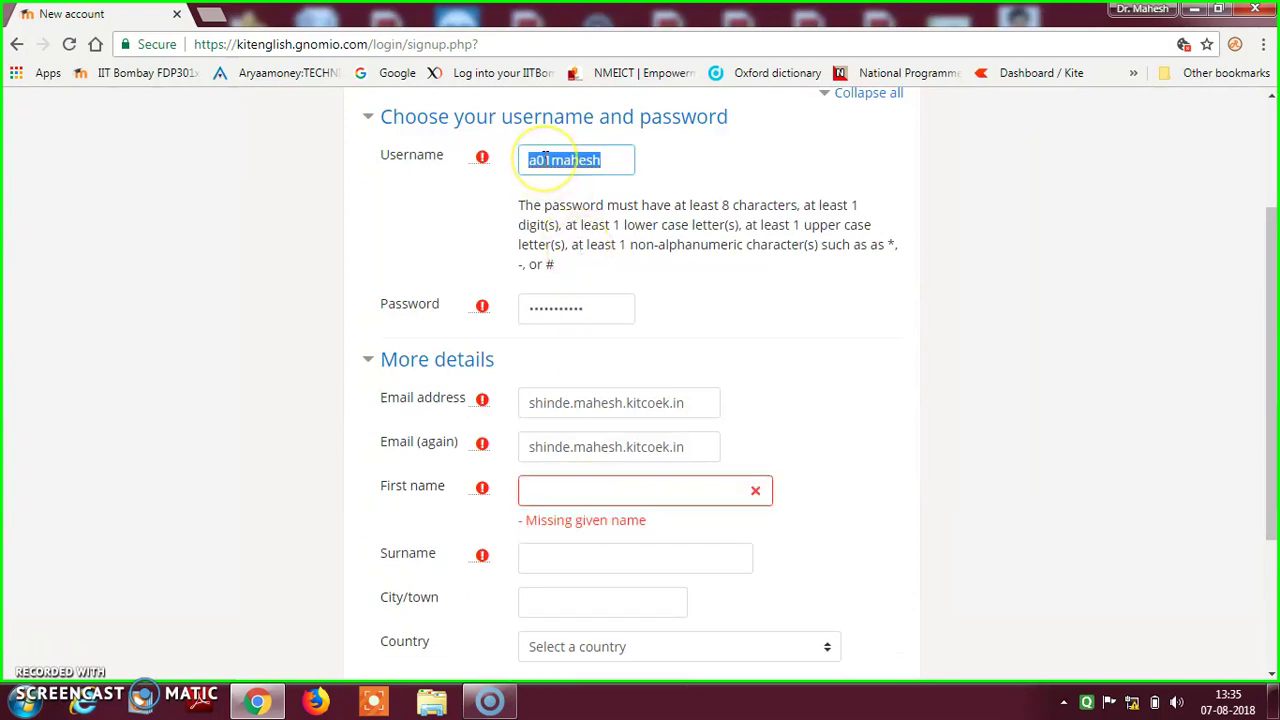
{"action": "left_click", "coordinate": [591, 493]}
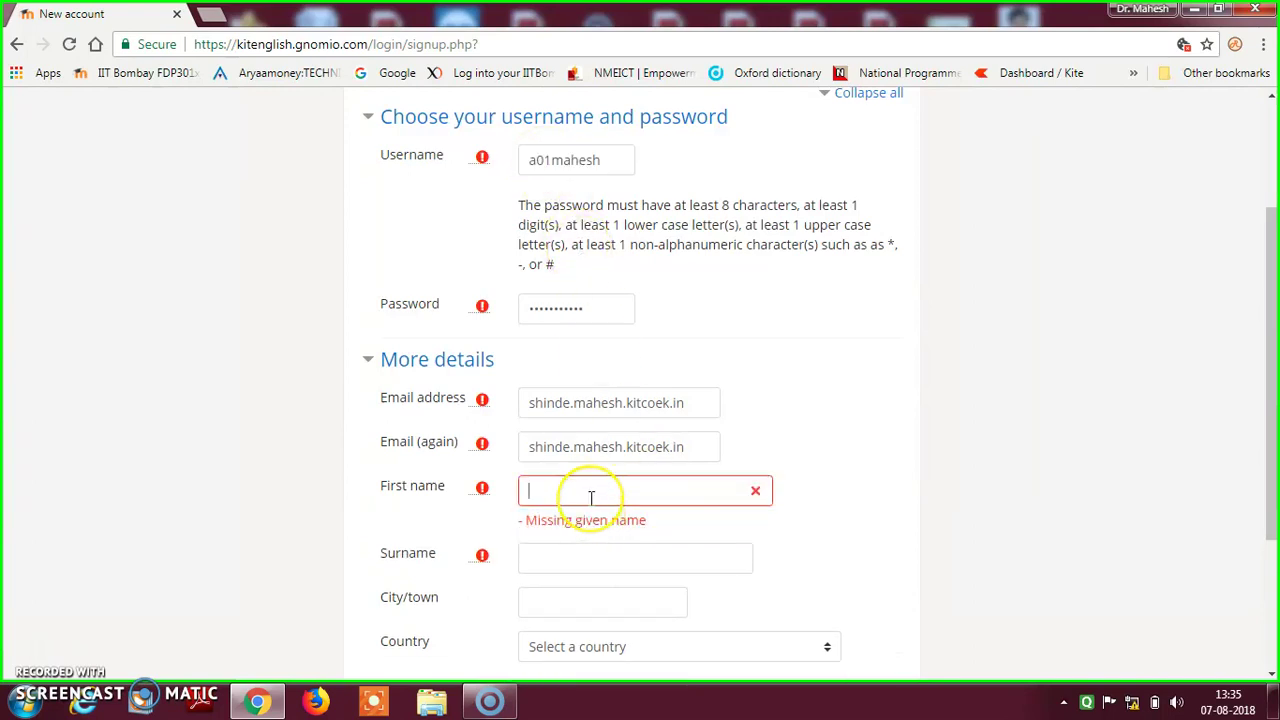
{"action": "key", "text": "ctrl+v"}
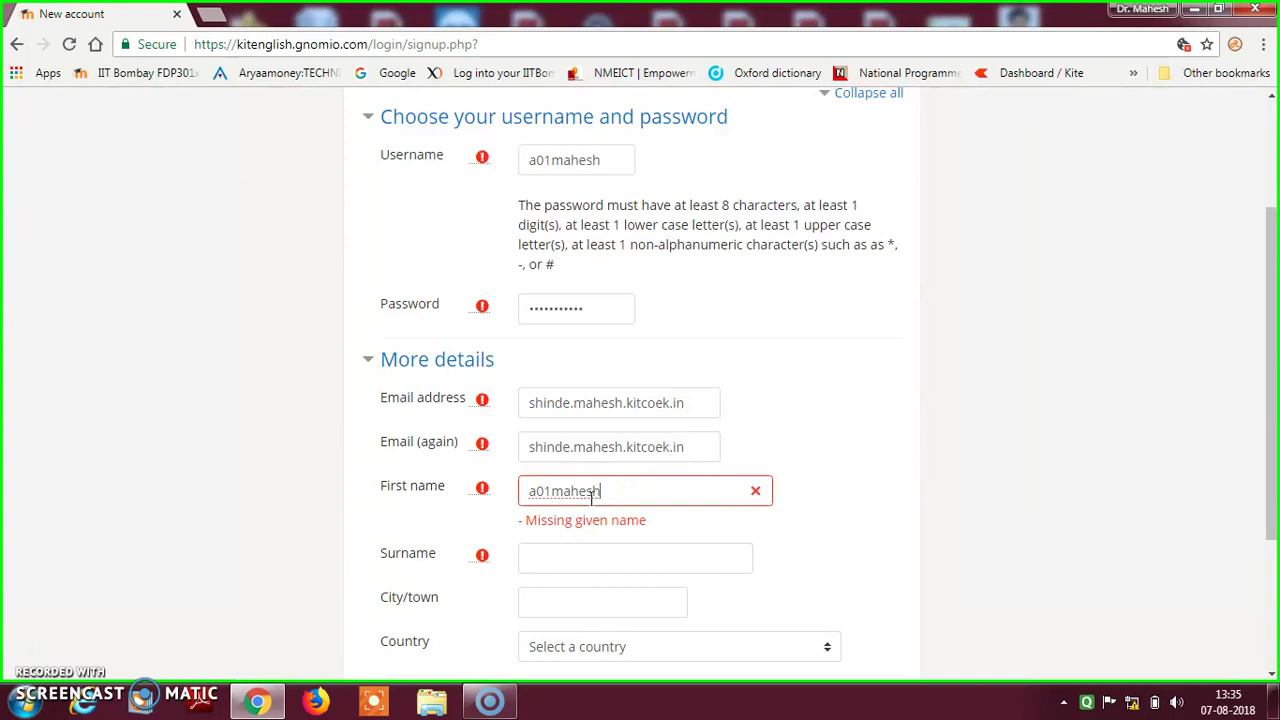
{"action": "left_click", "coordinate": [583, 568]}
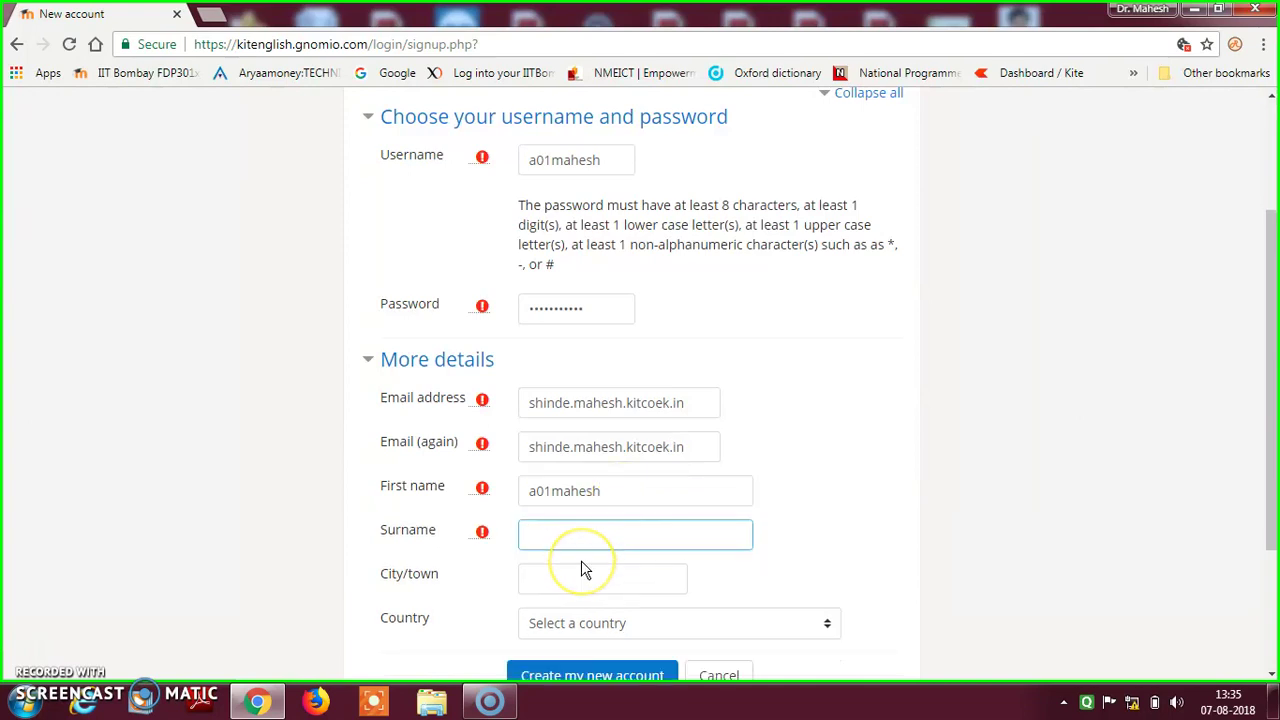
- Enter city Kolhapur and choose India as the country
{"action": "left_click", "coordinate": [598, 581]}
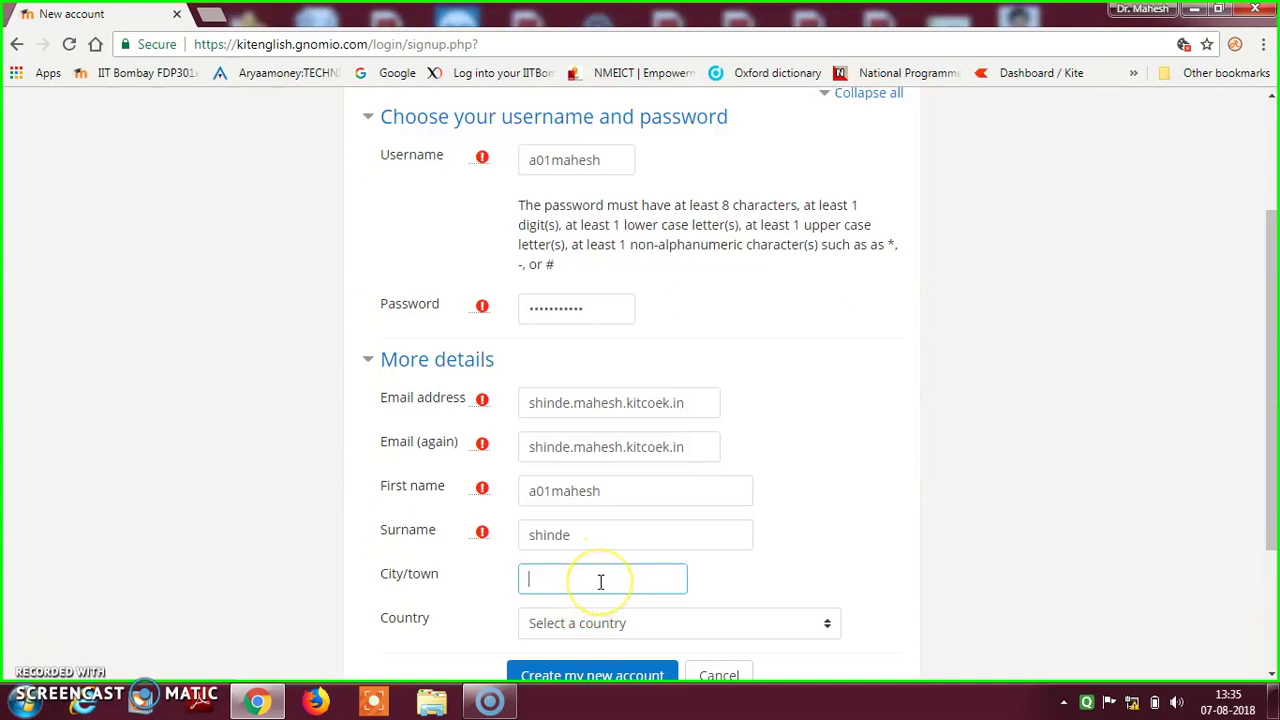
{"action": "type", "text": "kolhapur"}
{"action": "left_click", "coordinate": [606, 618]}
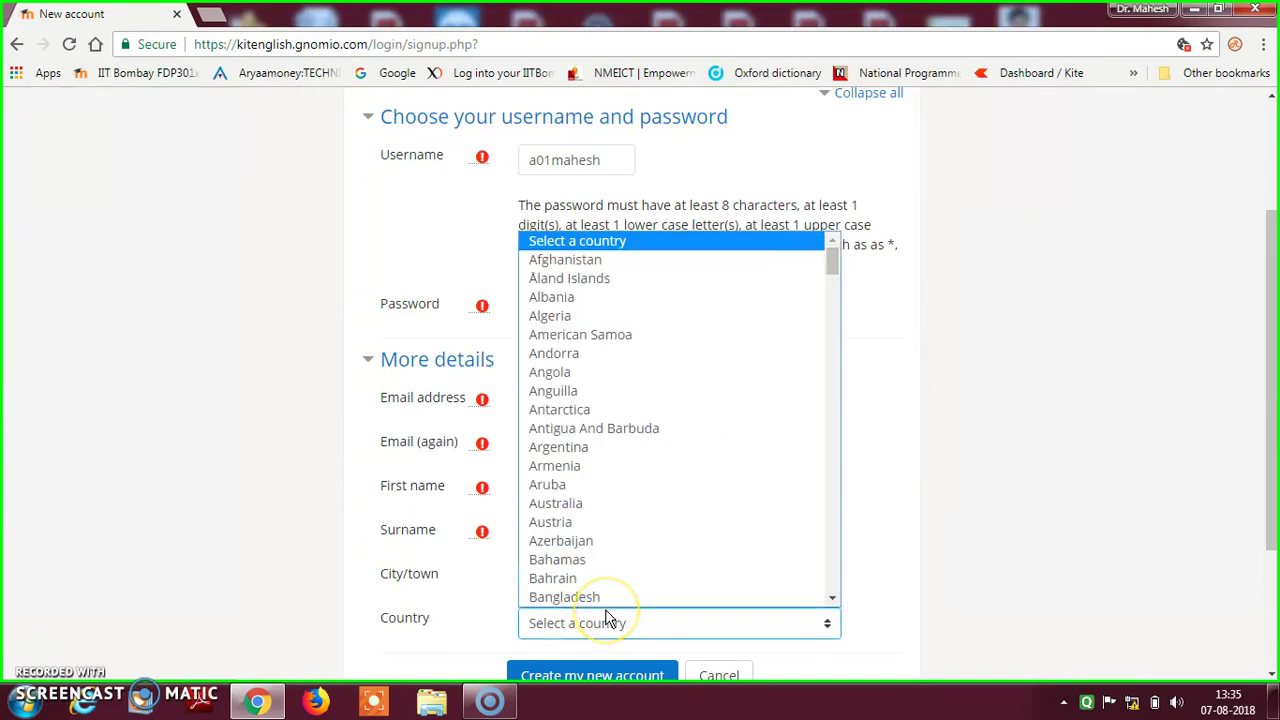
{"action": "type", "text": "in"}
{"action": "left_click", "coordinate": [584, 596]}
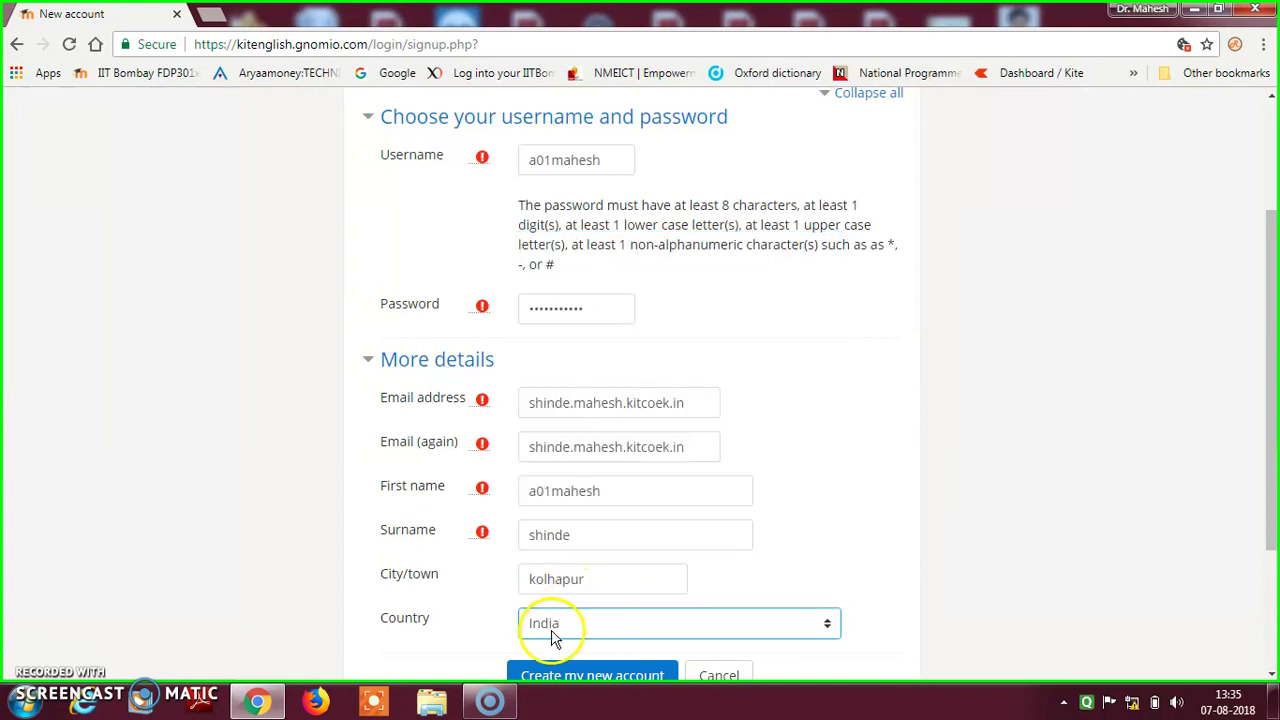
{"action": "scroll", "coordinate": [450, 610], "scroll_direction": "down", "scroll_amount": 1}
- Replace the dot with @ in both email fields and resubmit the account request
{"action": "left_click", "coordinate": [556, 588]}
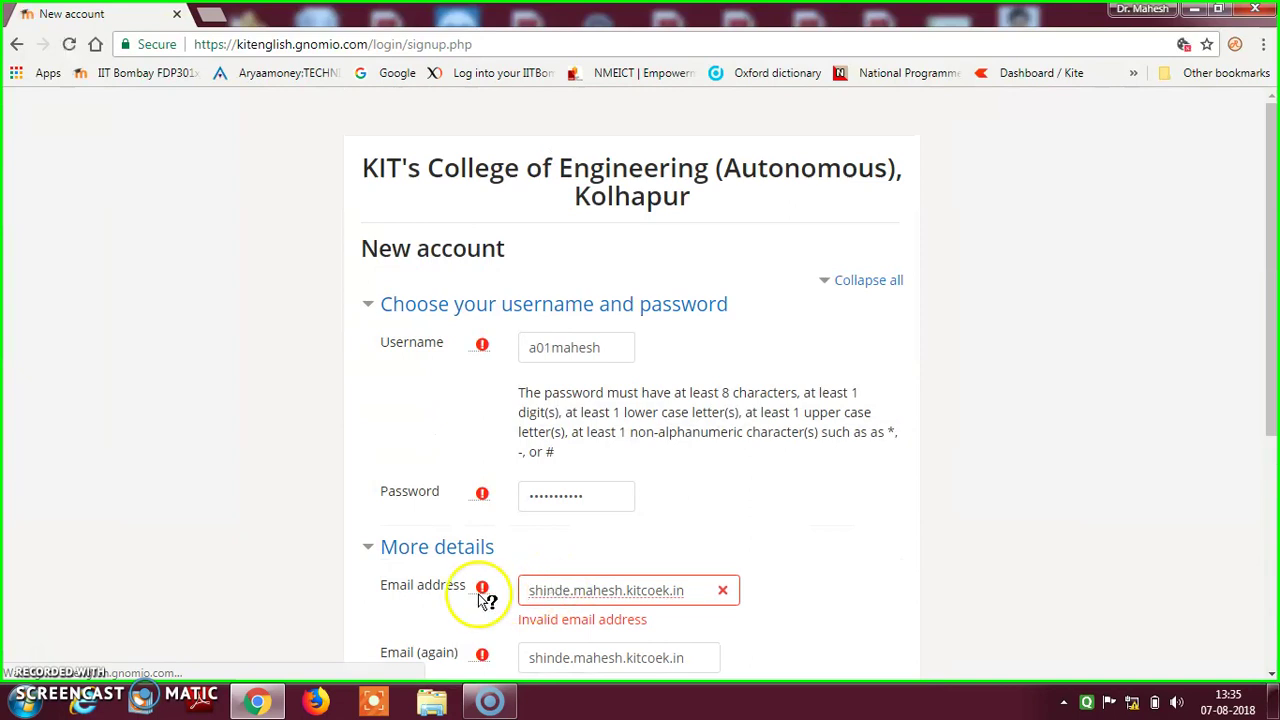
{"action": "scroll", "coordinate": [428, 595], "scroll_direction": "down", "scroll_amount": 1}
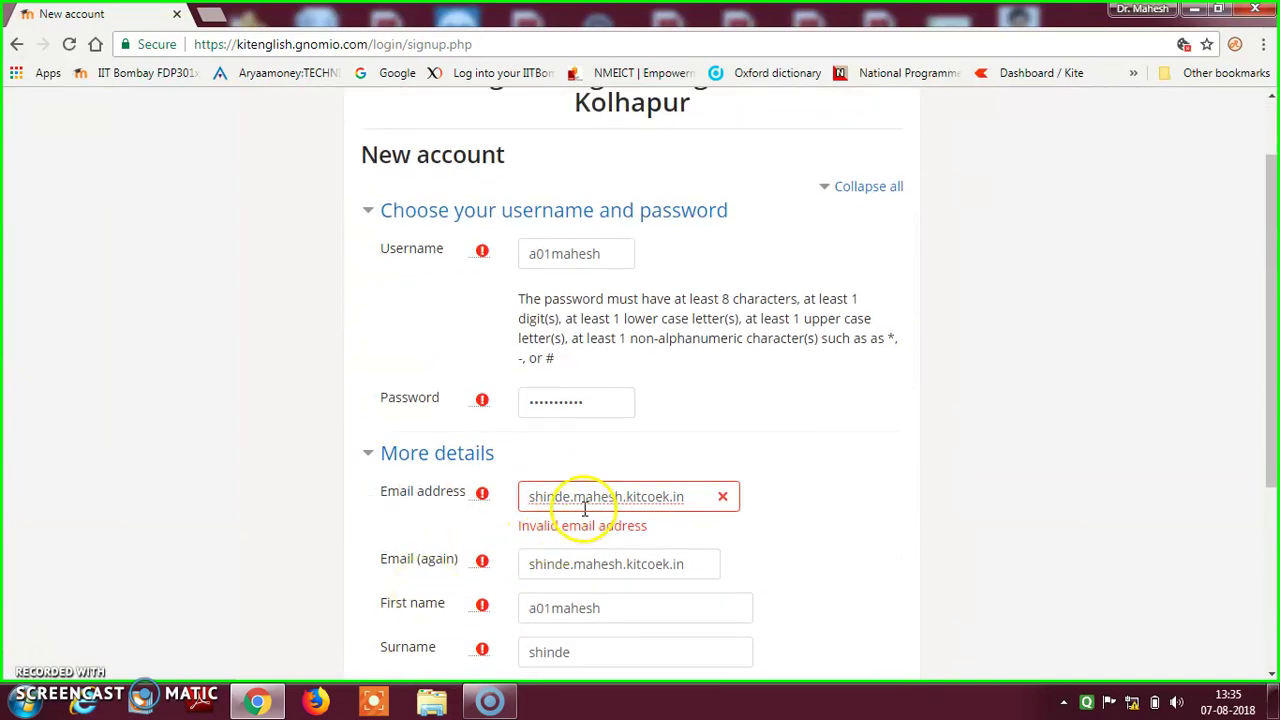
{"action": "left_click", "coordinate": [629, 497]}
{"action": "key", "text": "BackSpace"}
{"action": "type", "text": "@"}
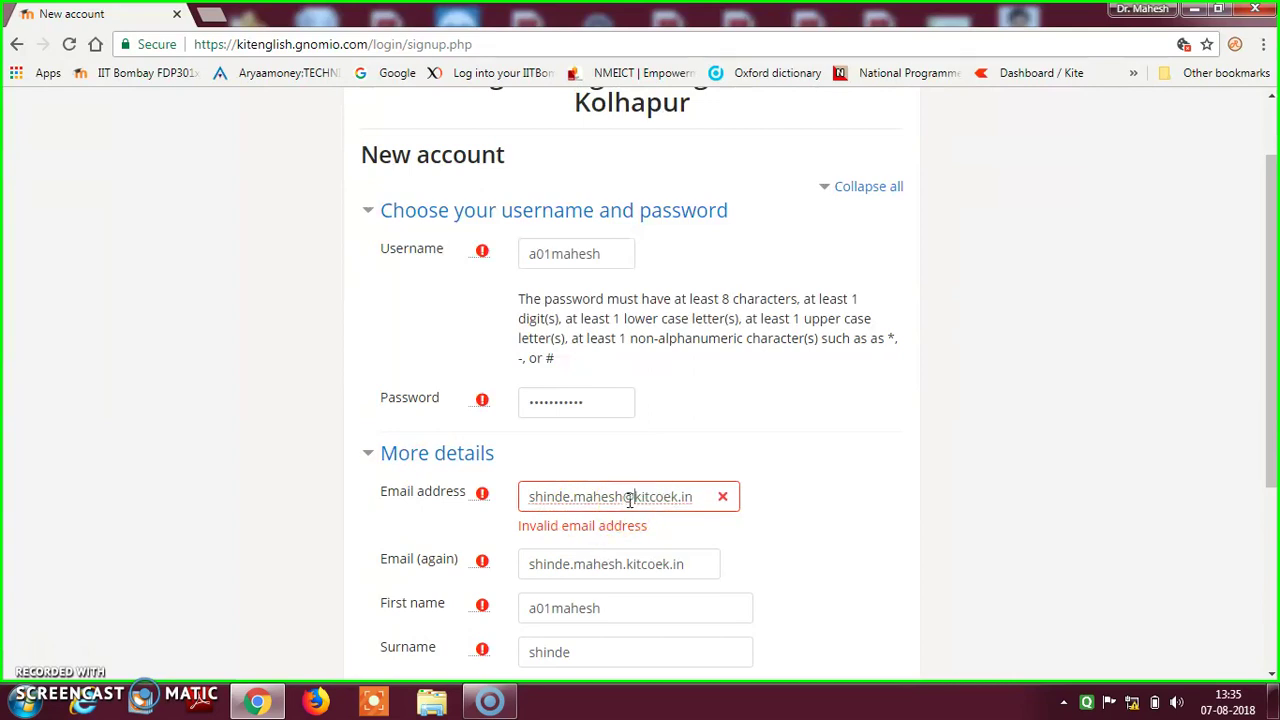
{"action": "left_click", "coordinate": [627, 566]}
{"action": "key", "text": "BackSpace"}
{"action": "type", "text": "@"}
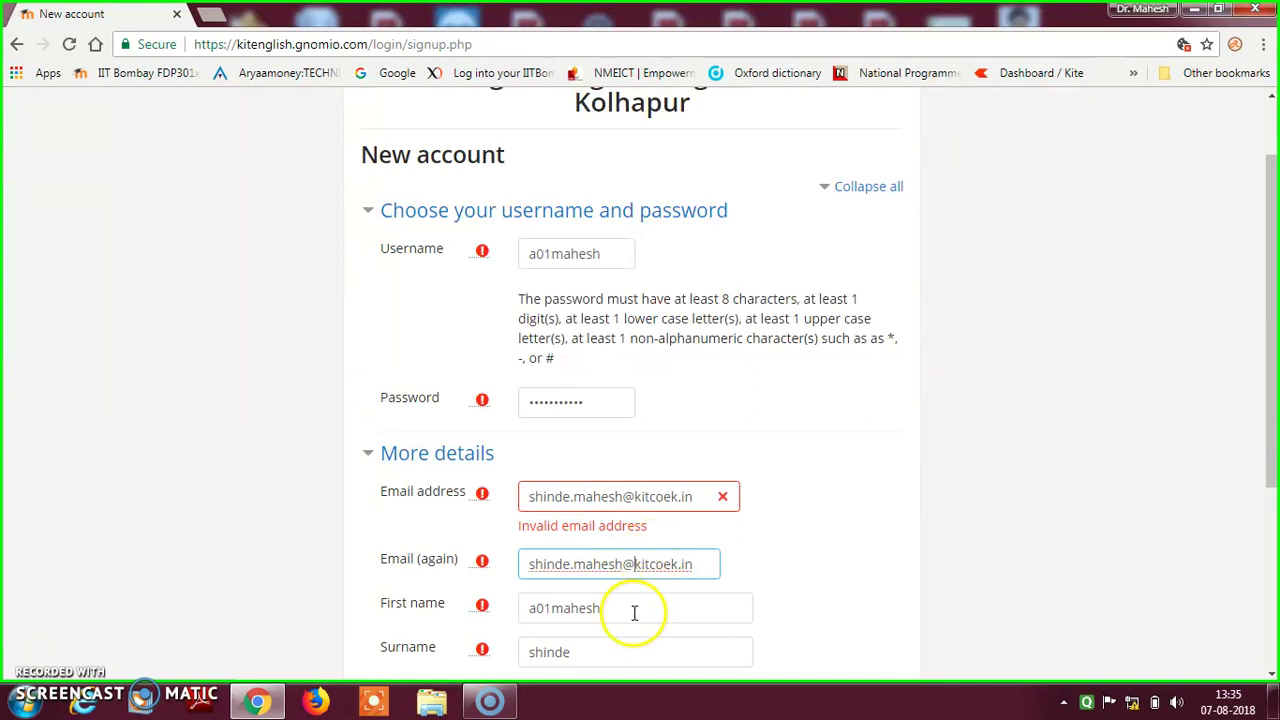
{"action": "scroll", "coordinate": [620, 600], "scroll_direction": "down", "scroll_amount": 3}
{"action": "left_click", "coordinate": [570, 471]}
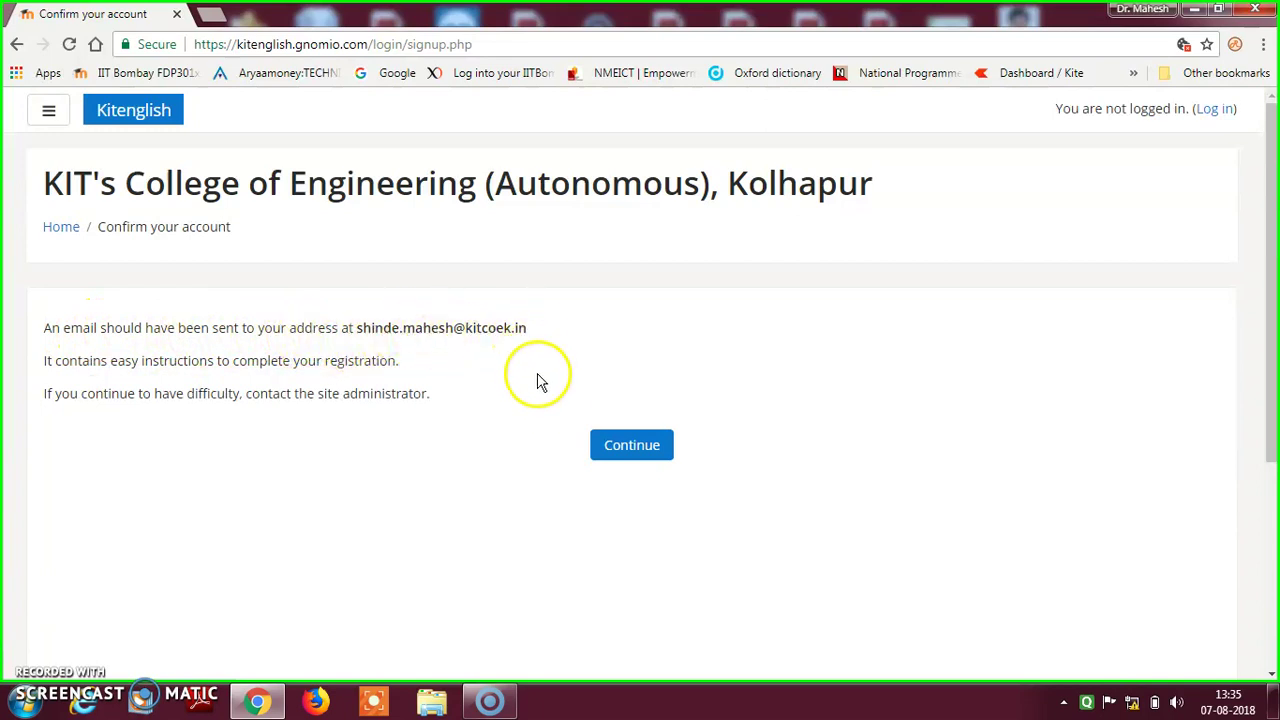
- Continue past the email-sent notice and scroll through the front page
{"action": "left_click", "coordinate": [620, 445]}
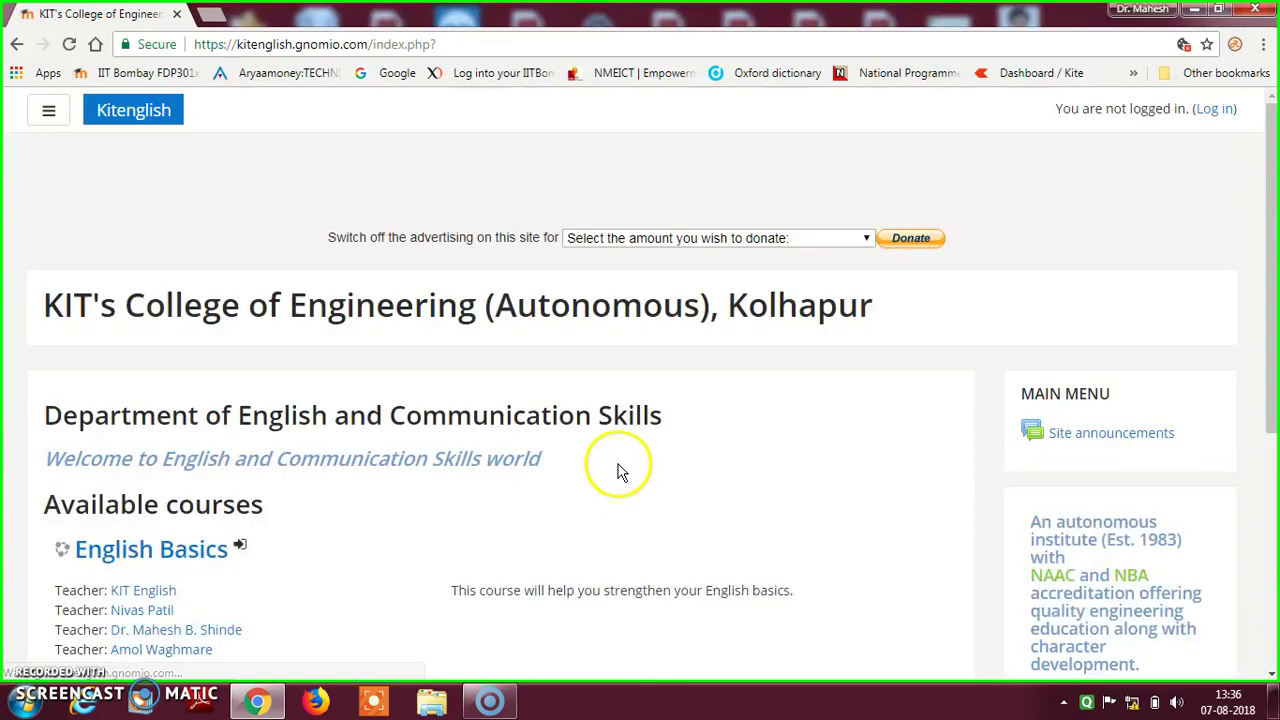
{"action": "scroll", "coordinate": [482, 470], "scroll_direction": "down", "scroll_amount": 1}
{"action": "scroll", "coordinate": [482, 470], "scroll_direction": "down", "scroll_amount": 3}
{"action": "scroll", "coordinate": [480, 471], "scroll_direction": "up", "scroll_amount": 4}
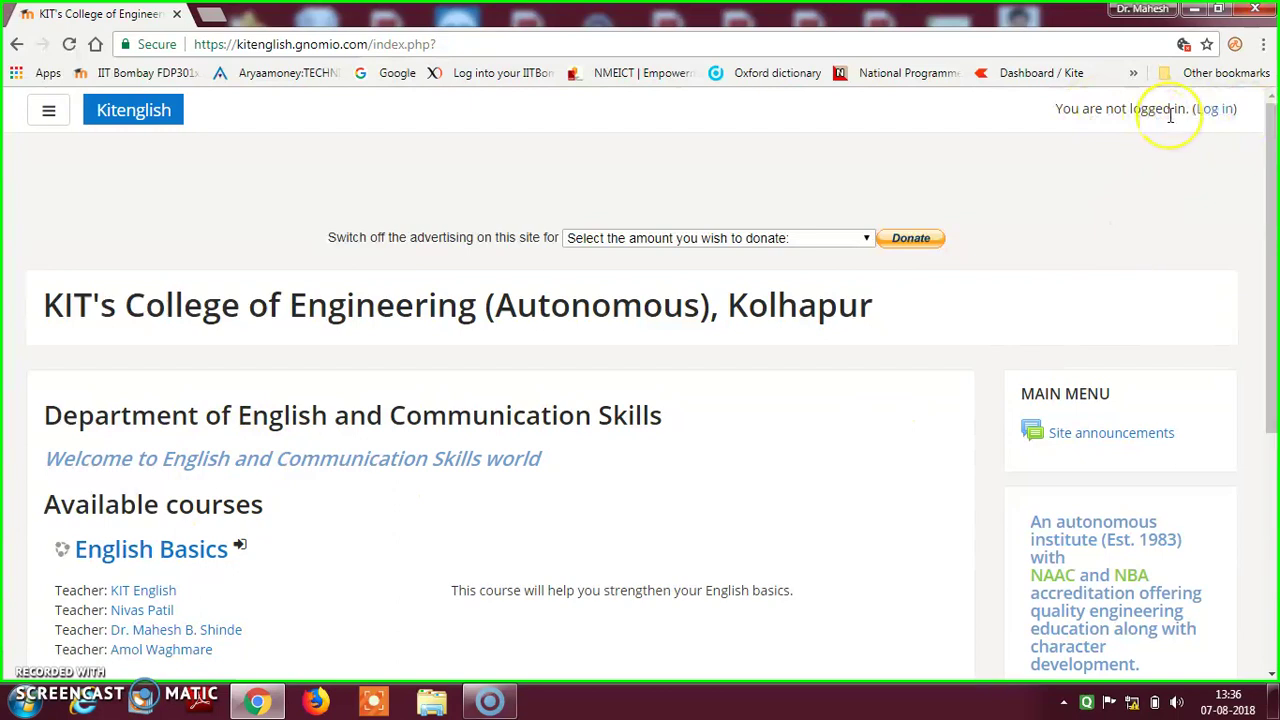
- Open Gmail in a new tab, pick the kitcoek account and enter its password
{"action": "left_click", "coordinate": [208, 14]}
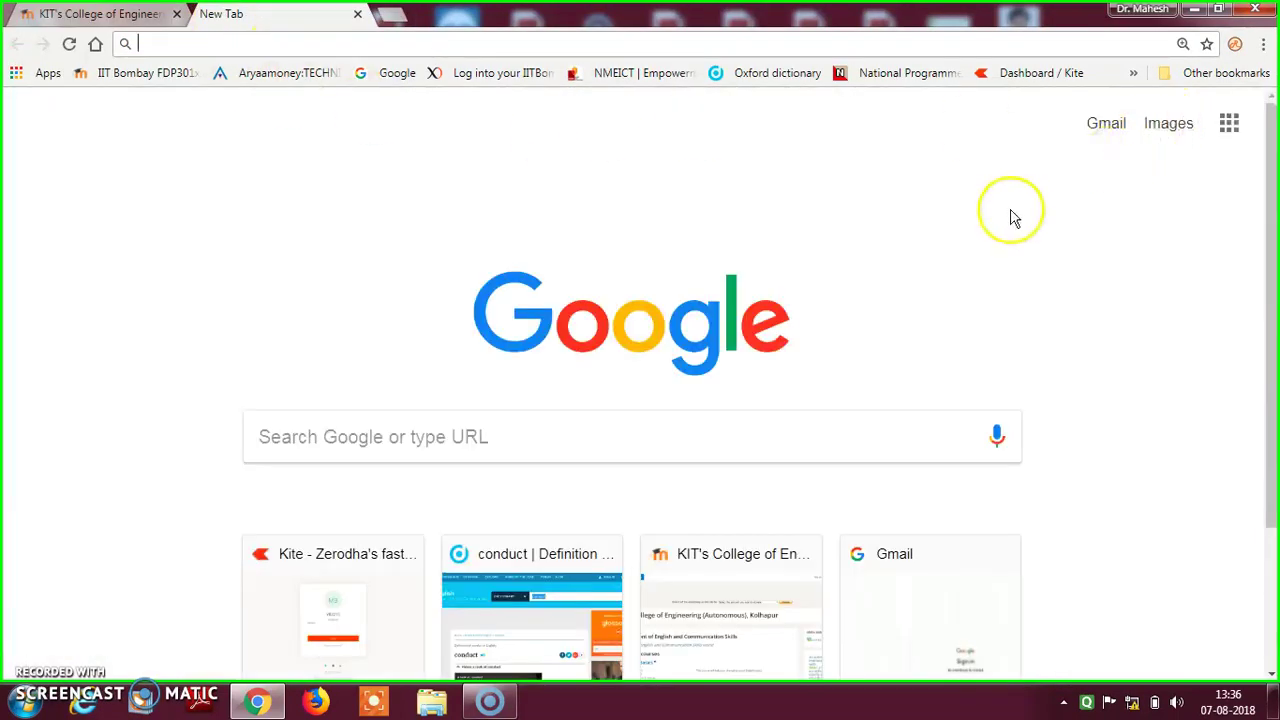
{"action": "left_click", "coordinate": [1108, 126]}
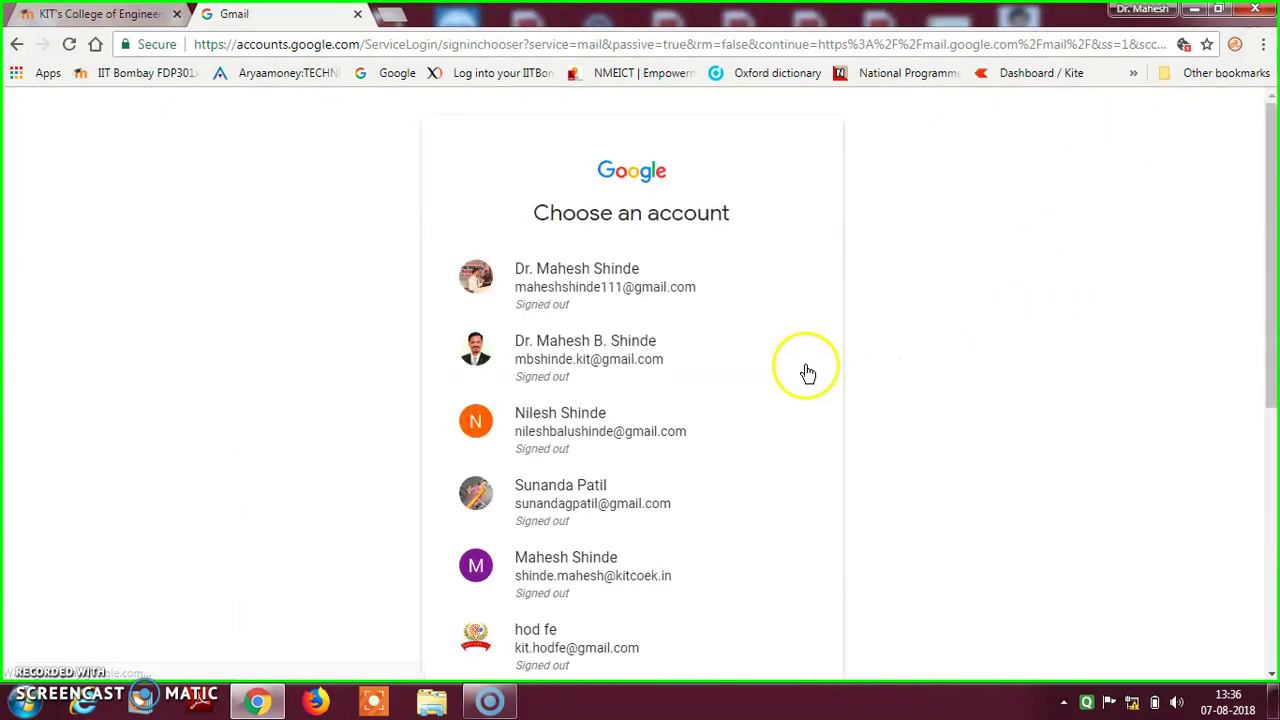
{"action": "scroll", "coordinate": [754, 530], "scroll_direction": "down", "scroll_amount": 1}
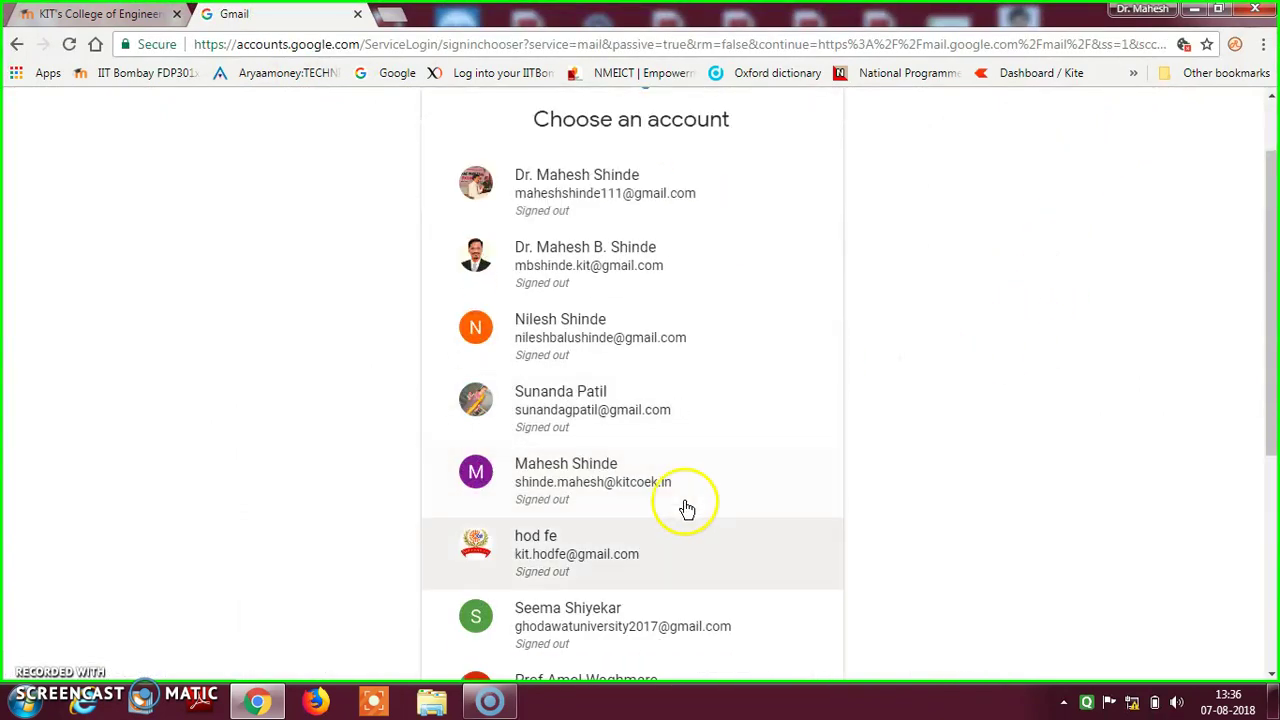
{"action": "left_click", "coordinate": [622, 489]}
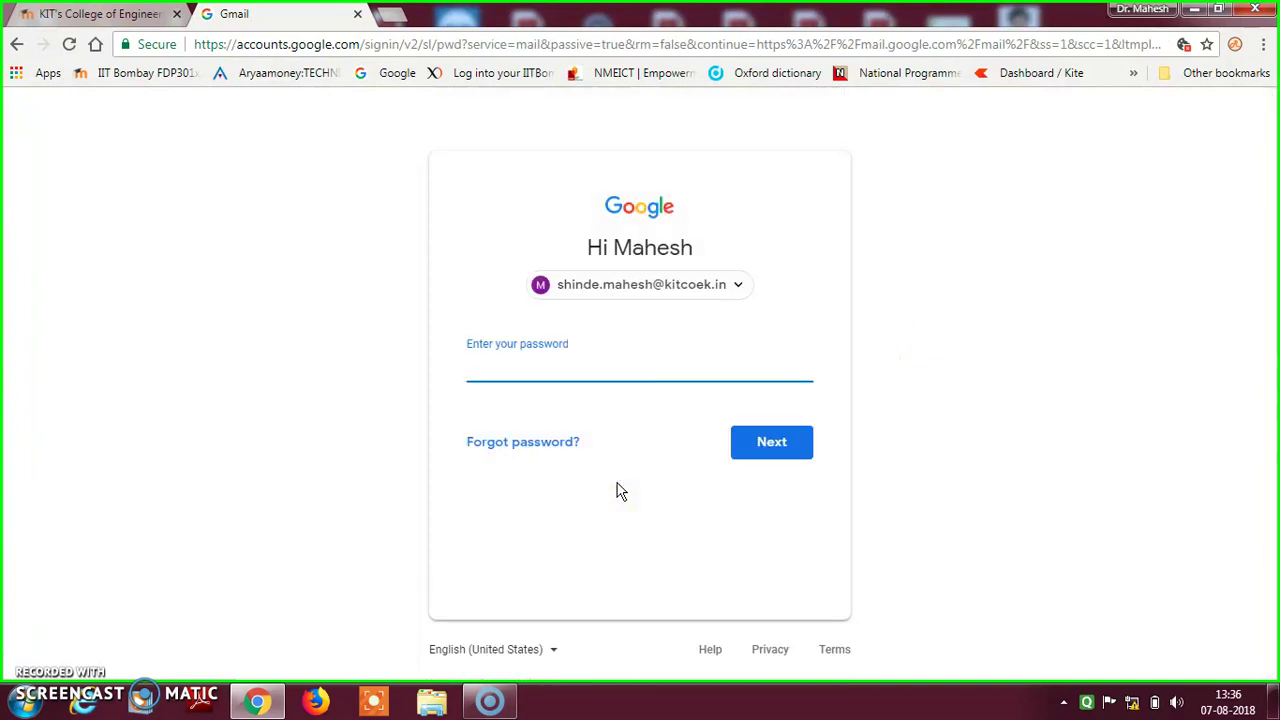
{"action": "left_click", "coordinate": [620, 485]}
{"action": "left_click", "coordinate": [584, 428]}
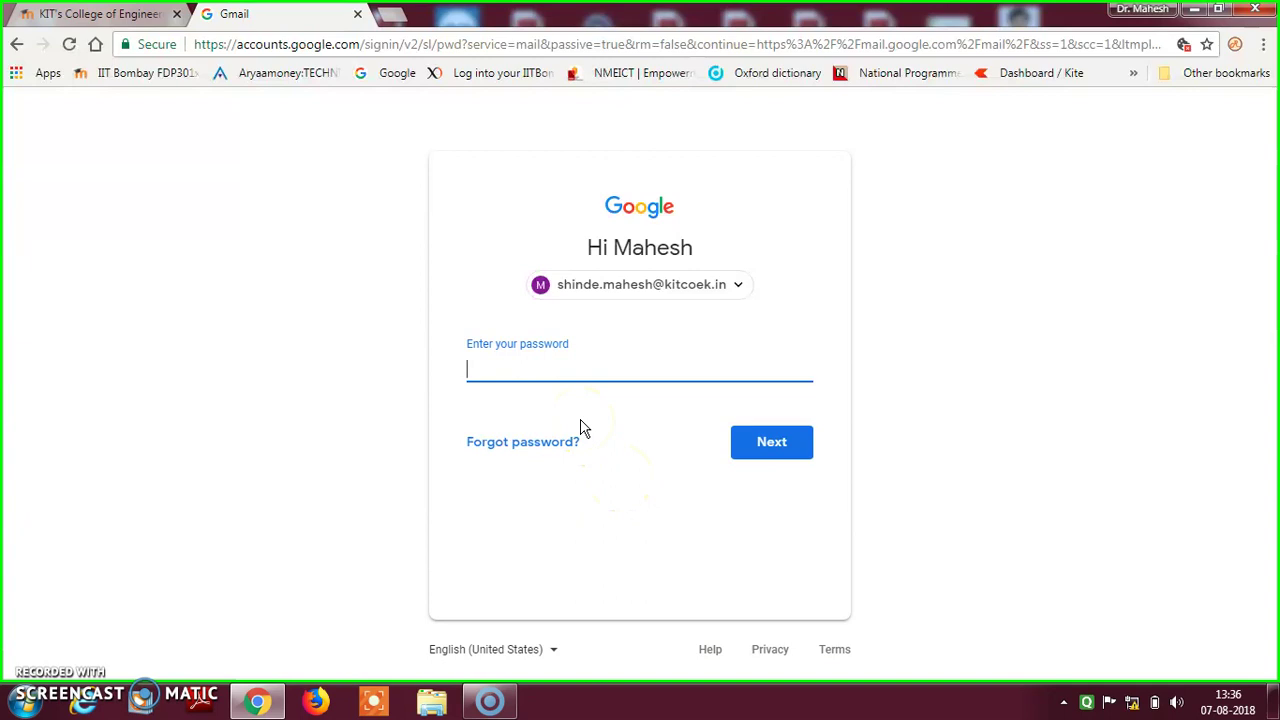
{"action": "key", "text": "Return"}
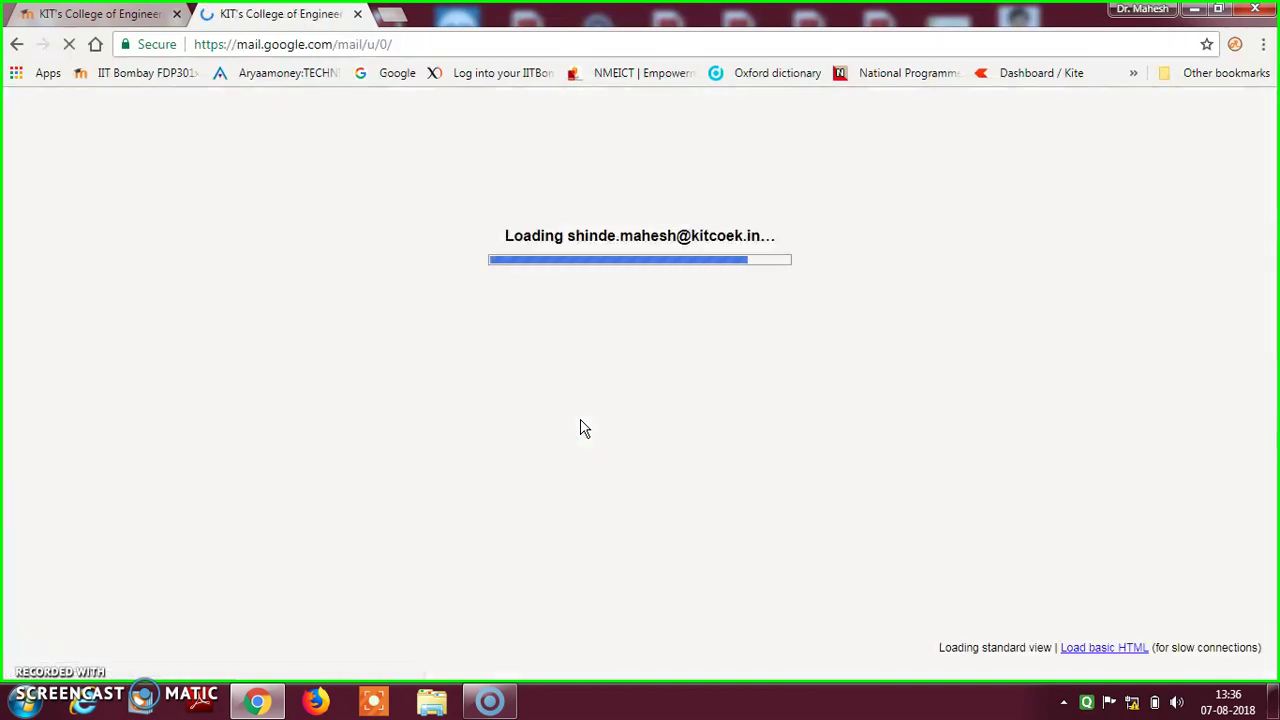
- Open the Moodle account confirmation email and follow its confirm.php link
{"action": "left_click", "coordinate": [574, 425]}
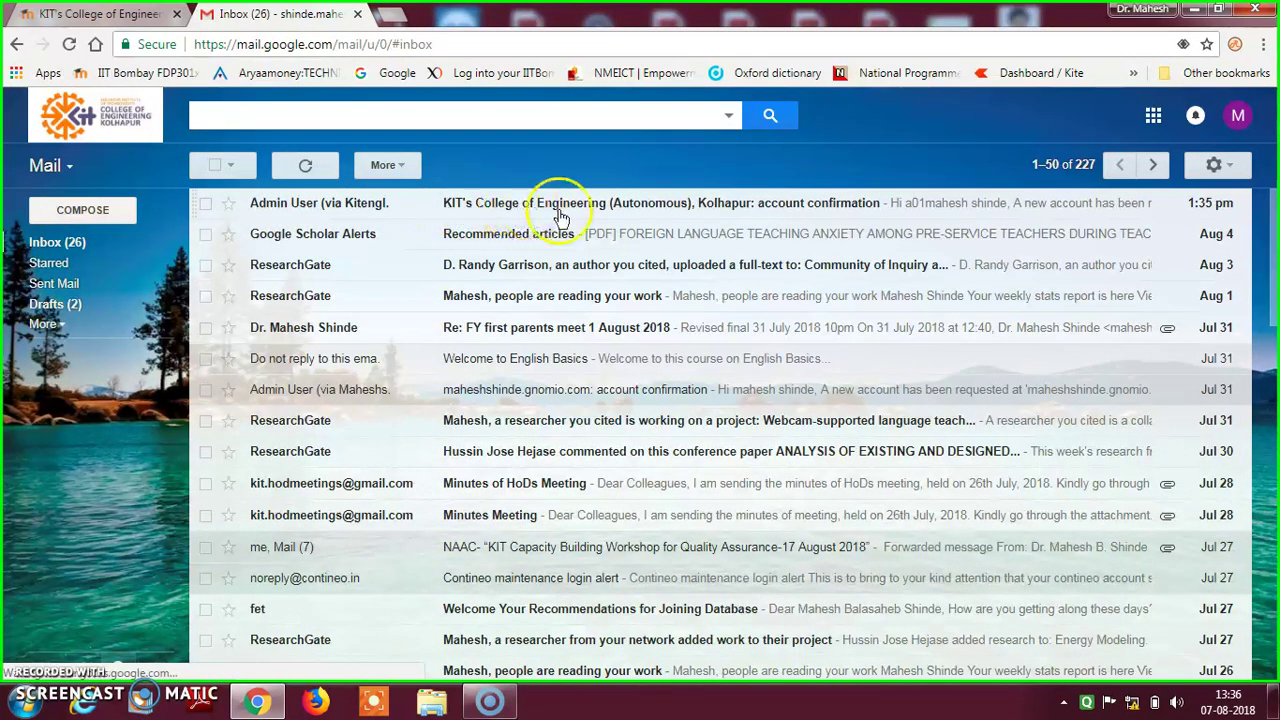
{"action": "left_click", "coordinate": [473, 211]}
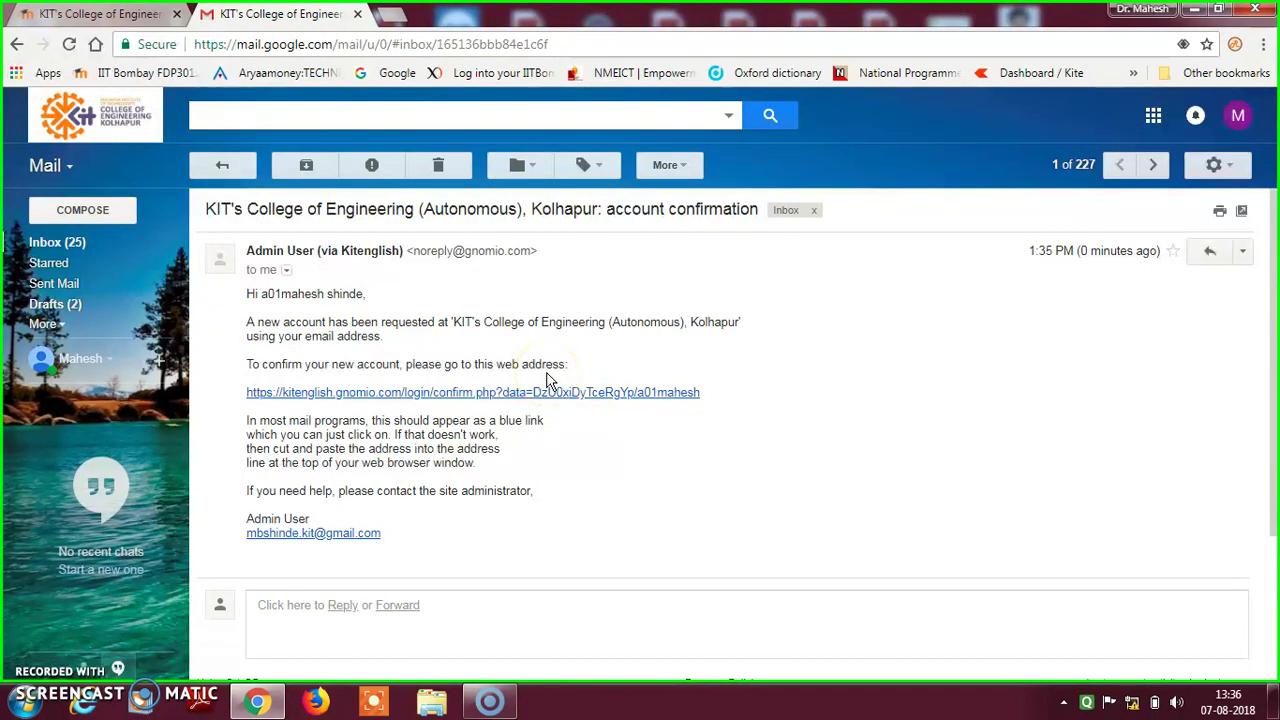
{"action": "left_click", "coordinate": [405, 395]}
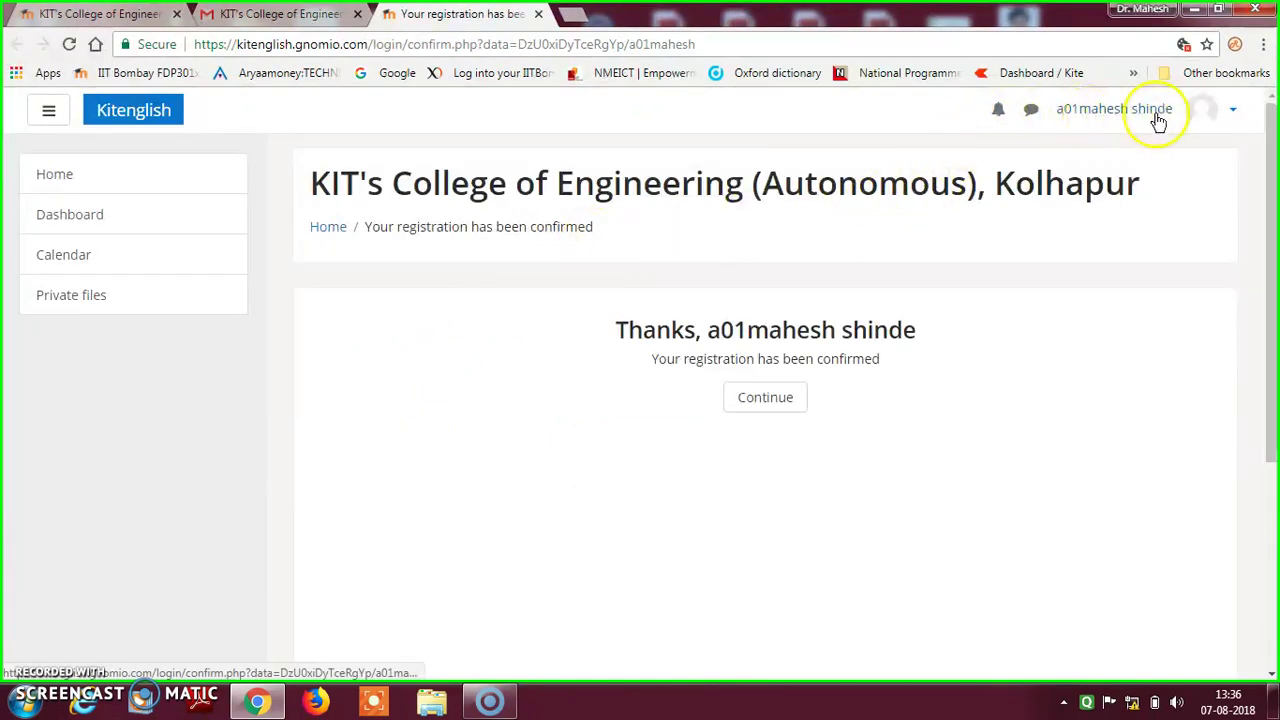
- Continue from the confirmation and self-enrol as a student in English Basics
{"action": "left_click", "coordinate": [763, 400]}
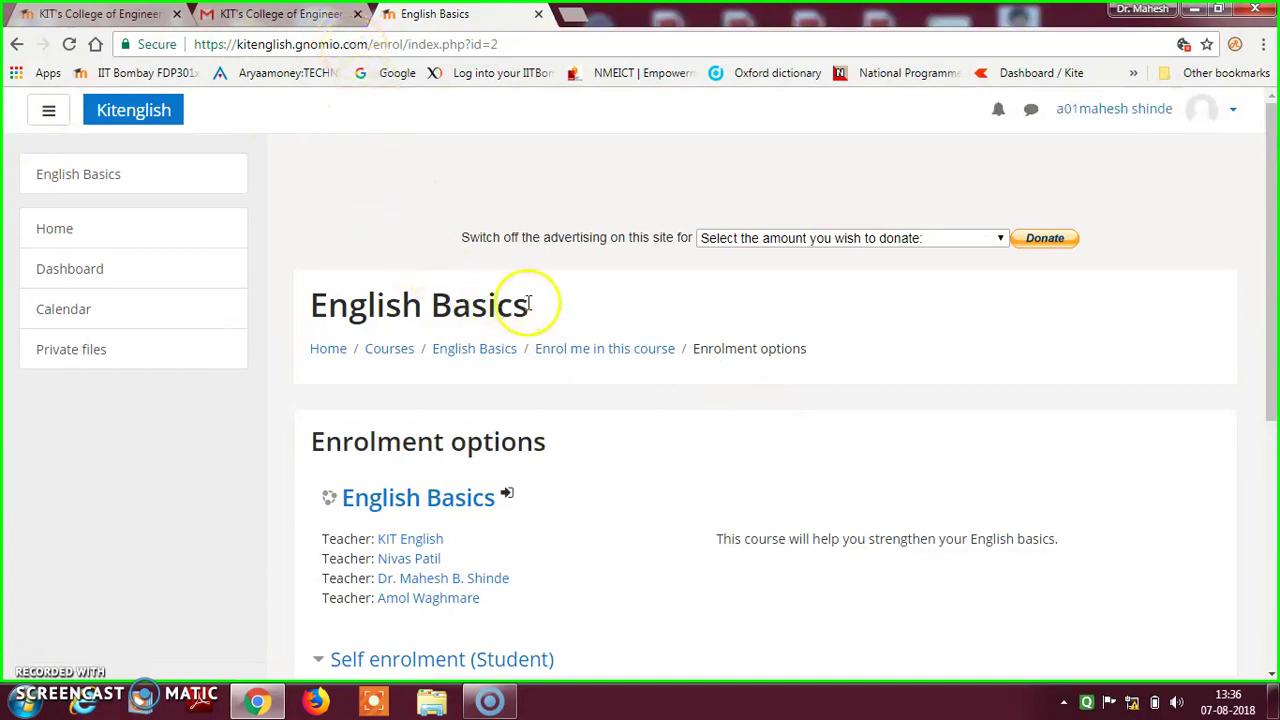
{"action": "scroll", "coordinate": [535, 297], "scroll_direction": "down", "scroll_amount": 2}
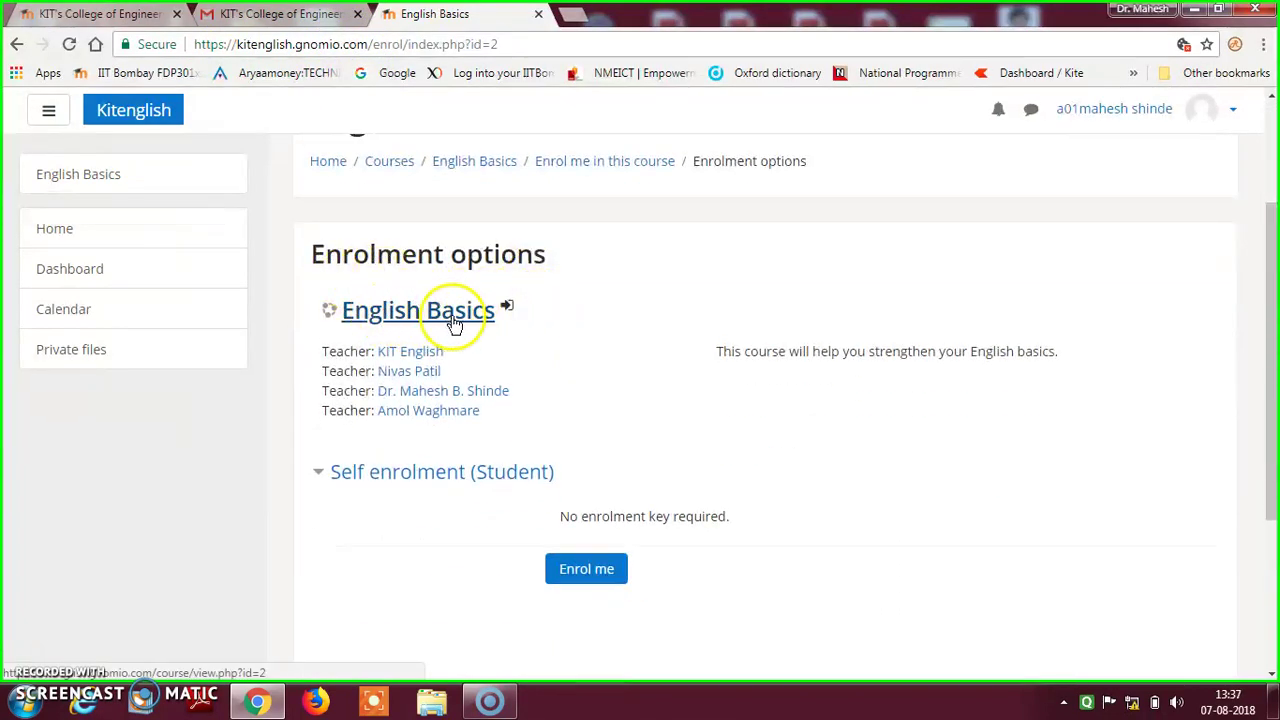
{"action": "left_click", "coordinate": [587, 575]}
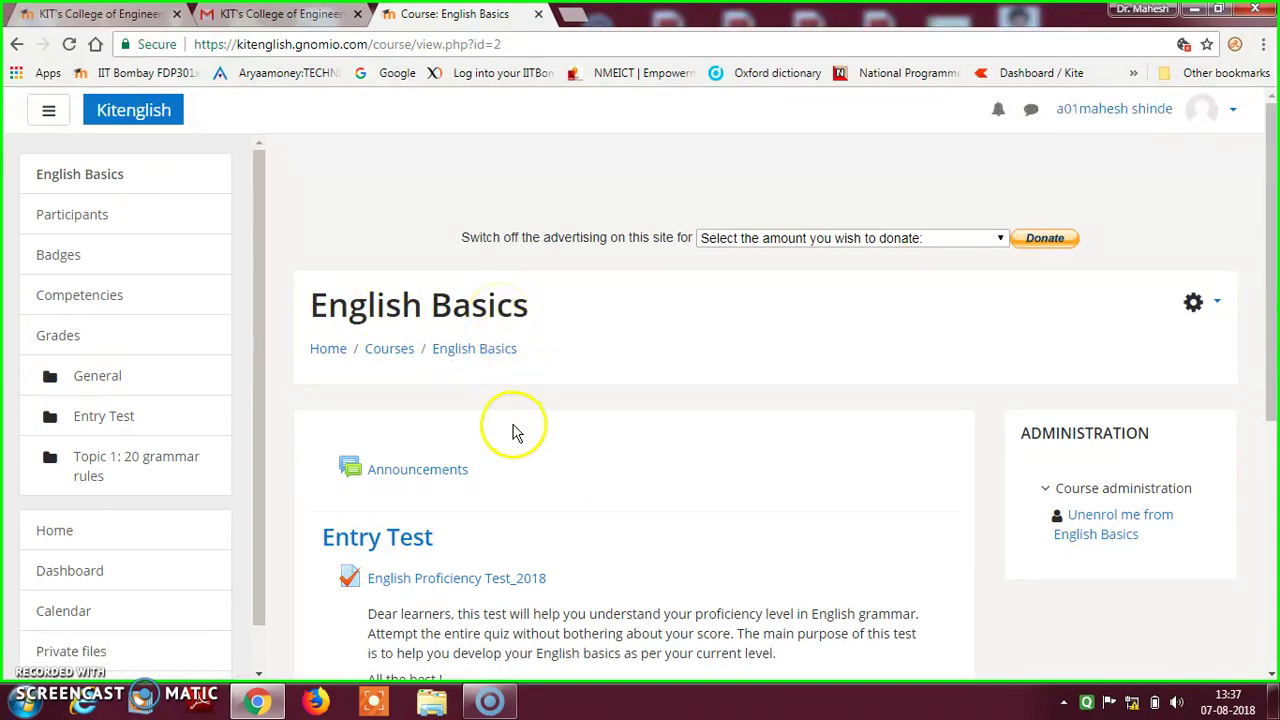
- Start a timed one-hour attempt at the English Proficiency Test_2018 quiz
{"action": "scroll", "coordinate": [514, 430], "scroll_direction": "down", "scroll_amount": 1}
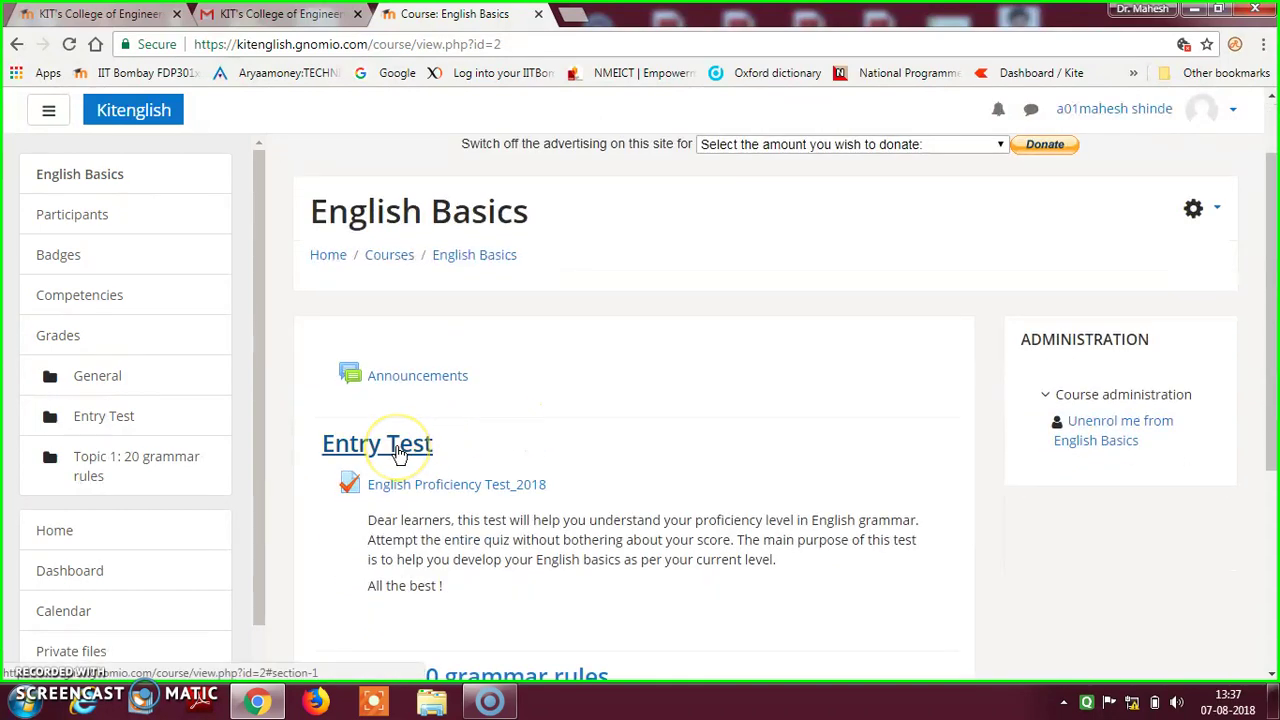
{"action": "scroll", "coordinate": [455, 432], "scroll_direction": "down", "scroll_amount": 1}
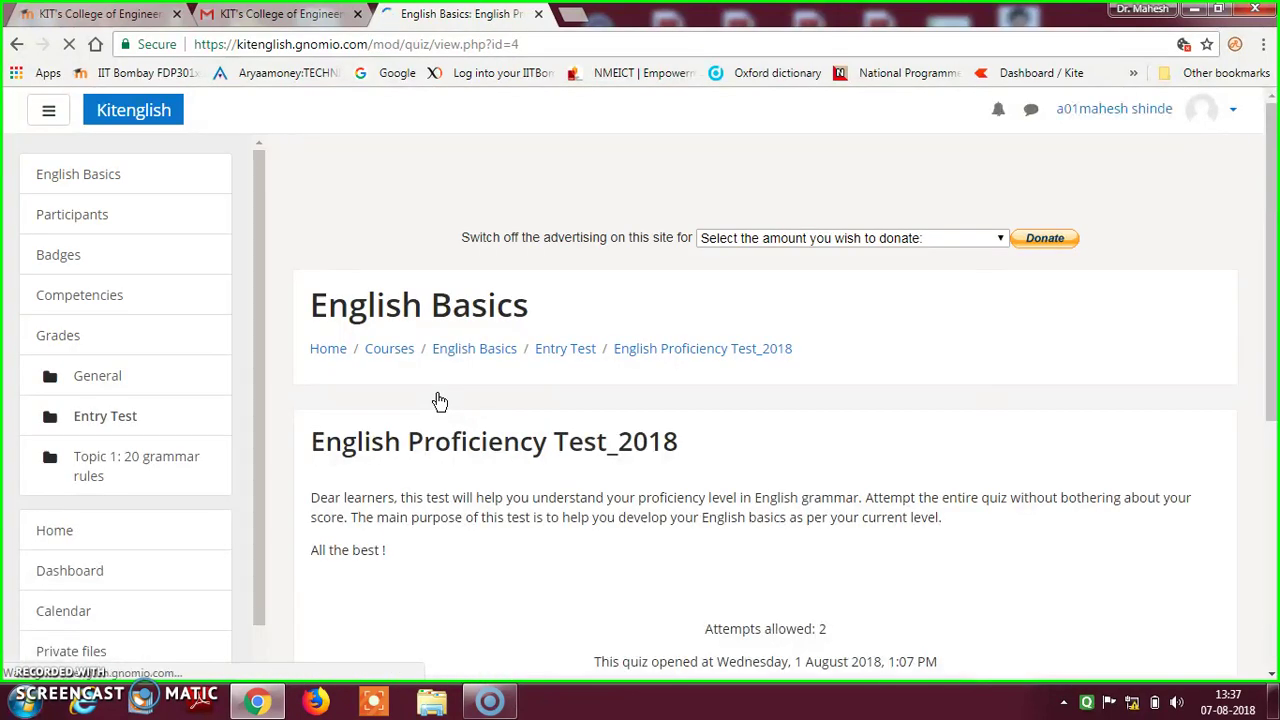
{"action": "scroll", "coordinate": [437, 400], "scroll_direction": "down", "scroll_amount": 3}
{"action": "left_click", "coordinate": [698, 536]}
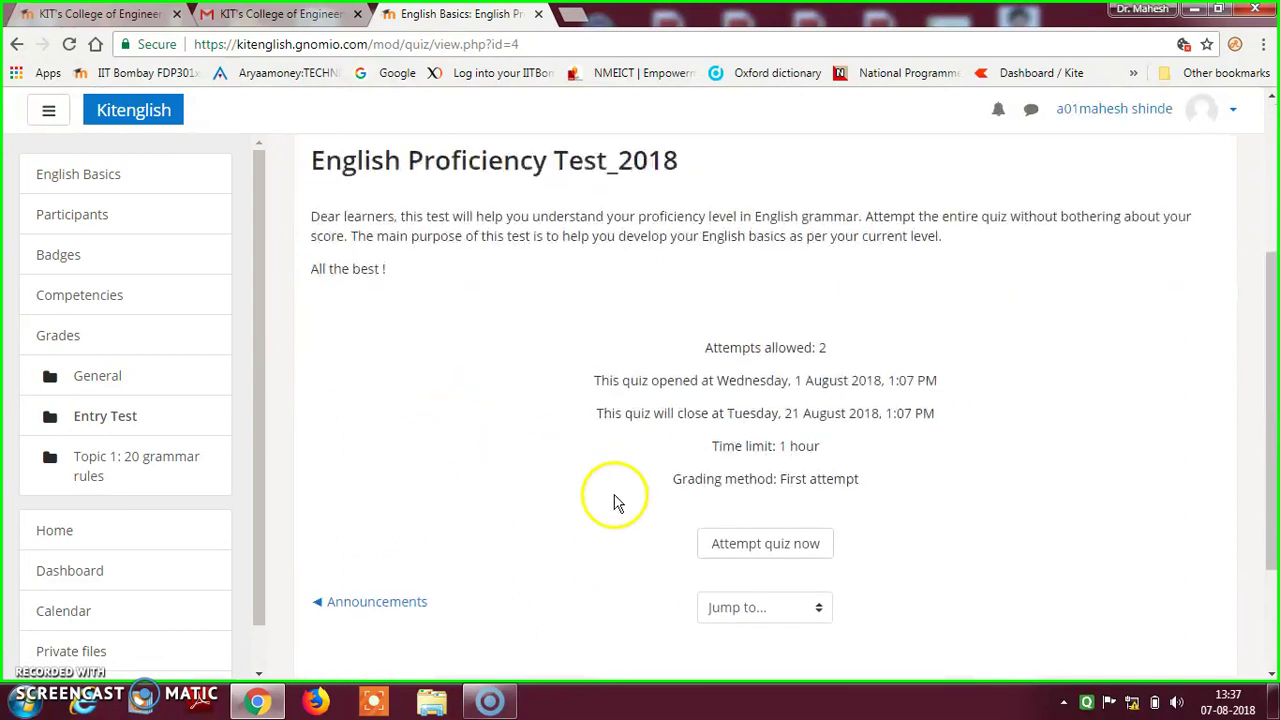
{"action": "left_click", "coordinate": [588, 480]}
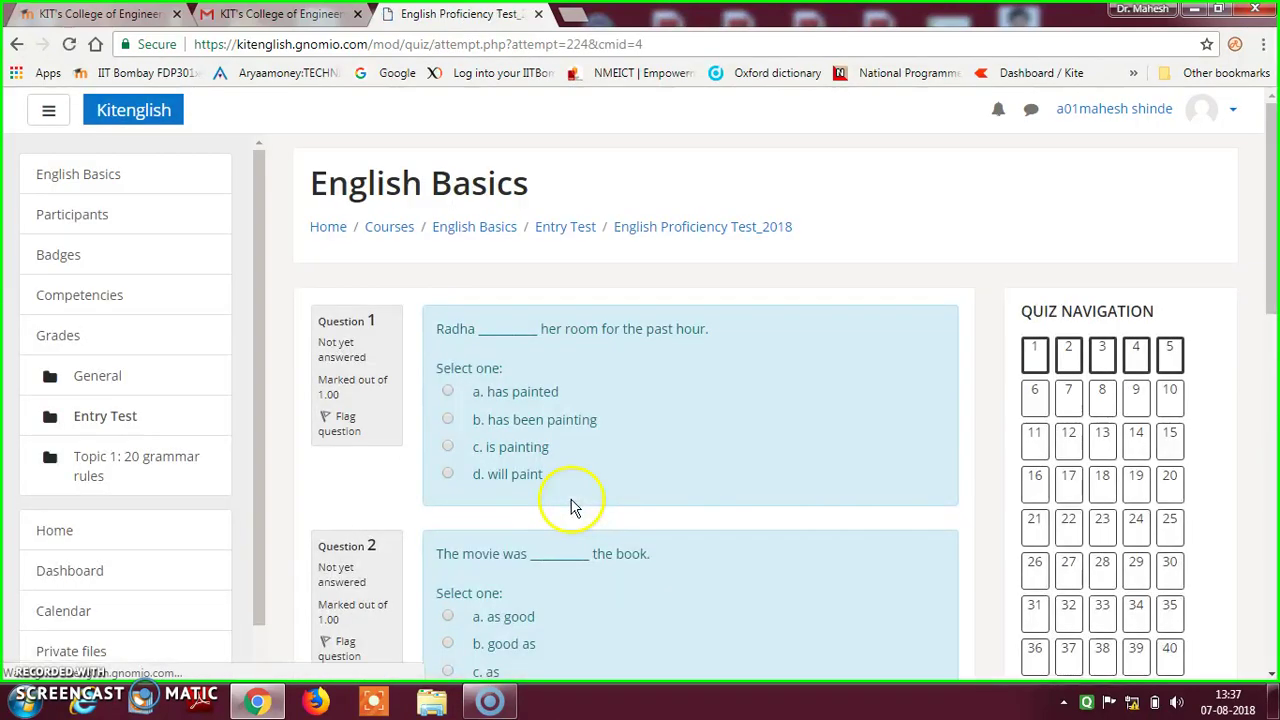
- Skip past unanswered questions 1–5 to the quiz's next page and review questions 6–9
{"action": "scroll", "coordinate": [470, 350], "scroll_direction": "down", "scroll_amount": 1}
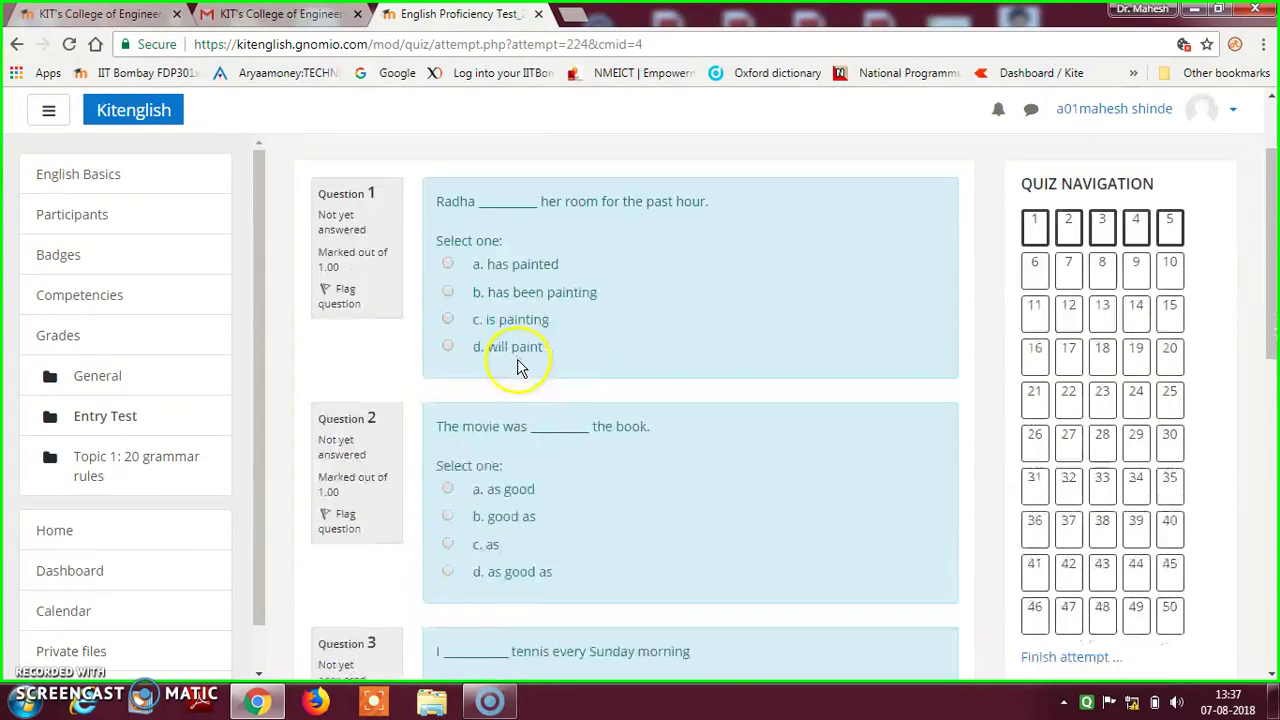
{"action": "scroll", "coordinate": [520, 375], "scroll_direction": "down", "scroll_amount": 2}
{"action": "scroll", "coordinate": [532, 405], "scroll_direction": "down", "scroll_amount": 3}
{"action": "scroll", "coordinate": [536, 413], "scroll_direction": "down", "scroll_amount": 2}
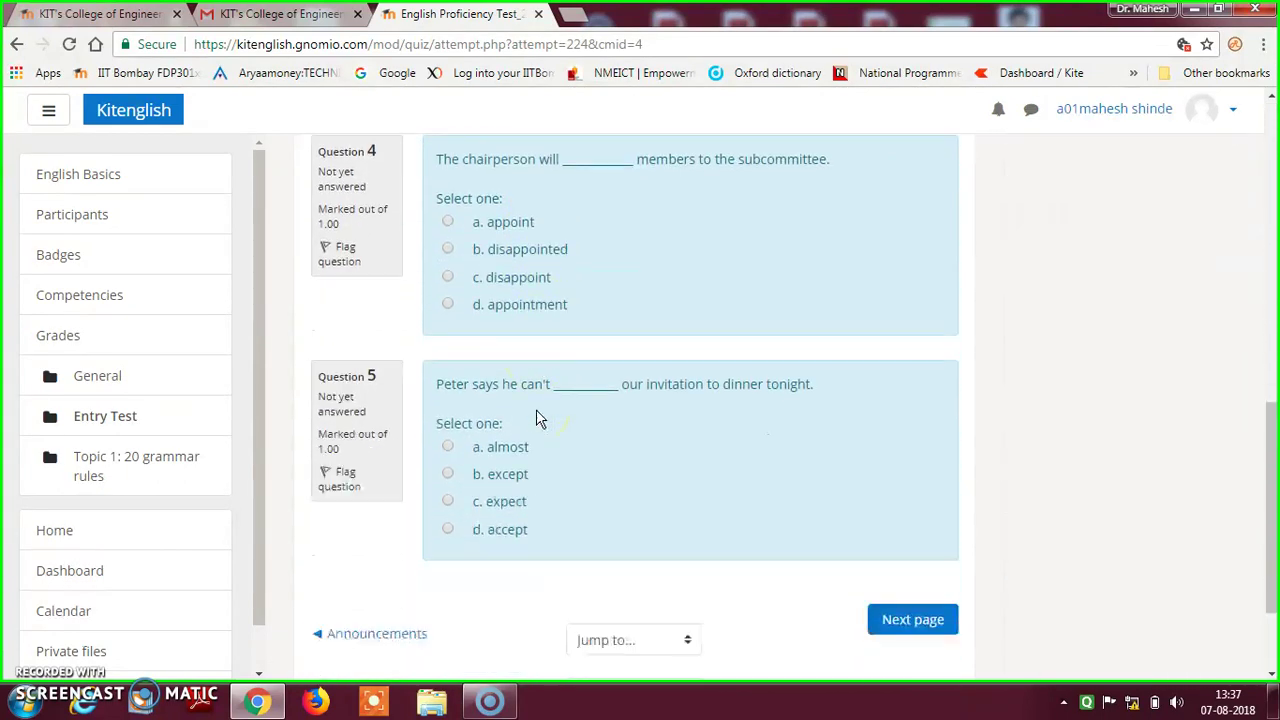
{"action": "scroll", "coordinate": [540, 390], "scroll_direction": "down", "scroll_amount": 2}
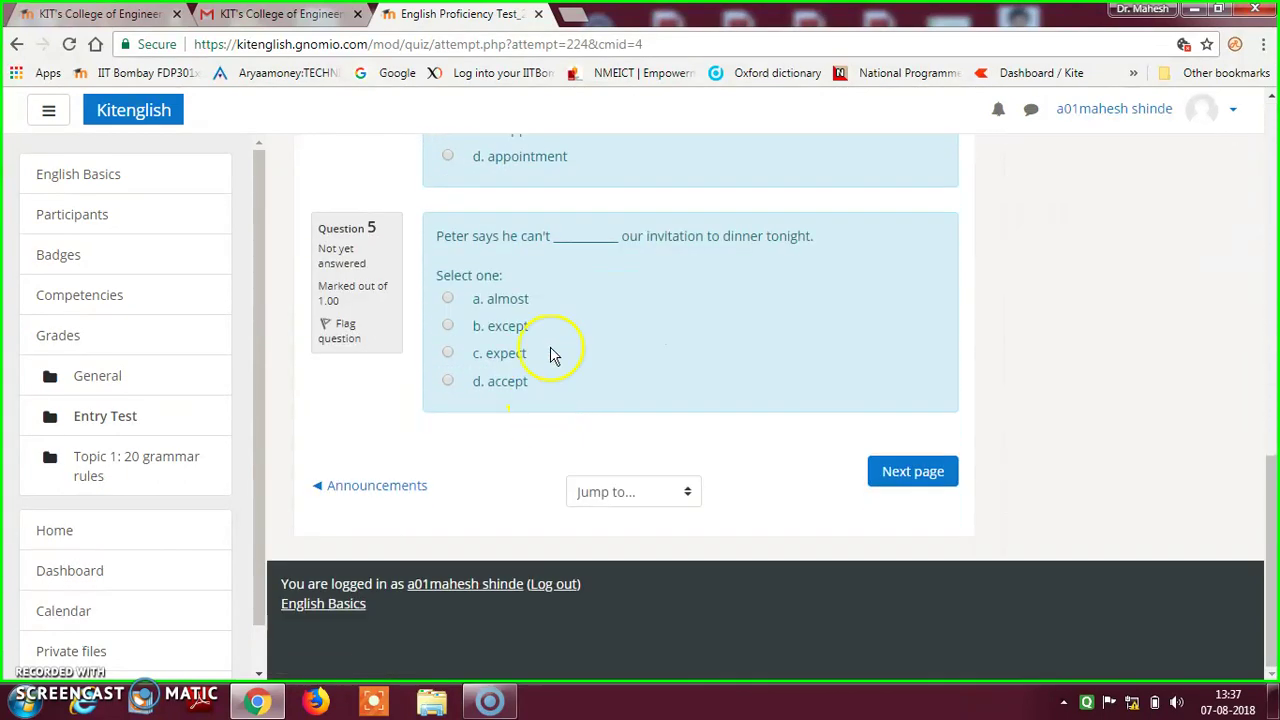
{"action": "left_click", "coordinate": [885, 482]}
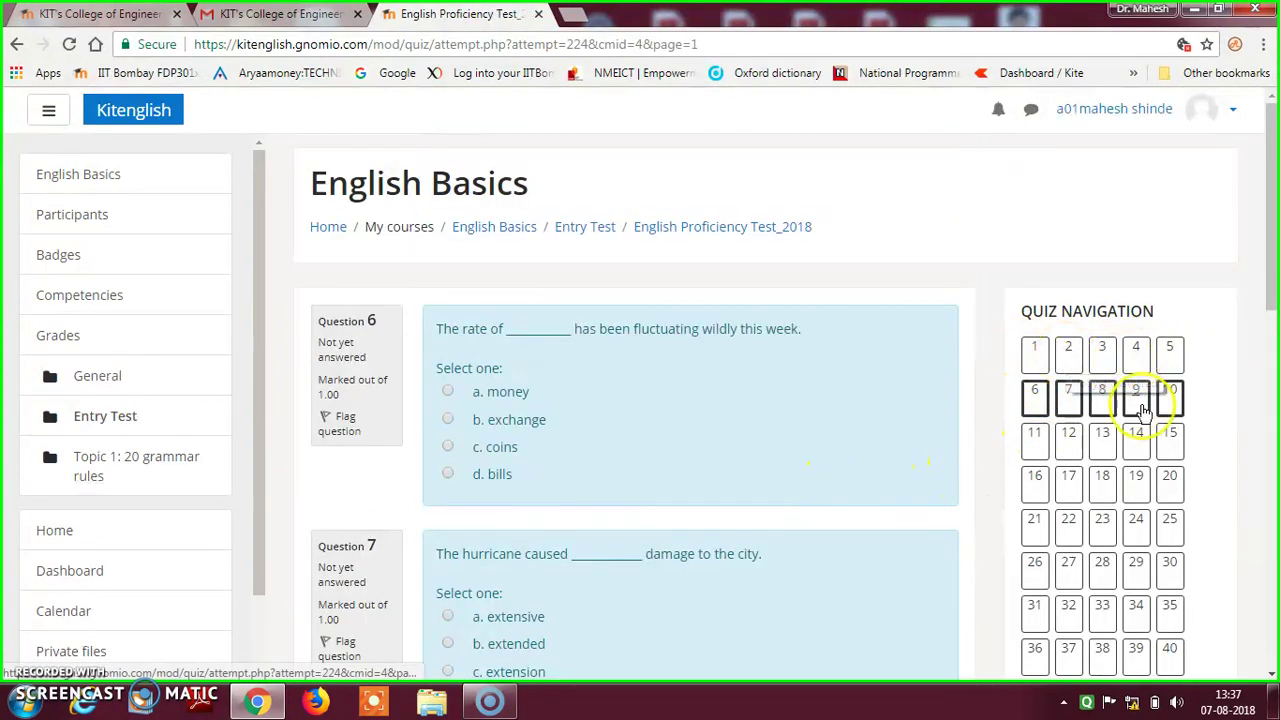
{"action": "scroll", "coordinate": [1115, 480], "scroll_direction": "down", "scroll_amount": 2}
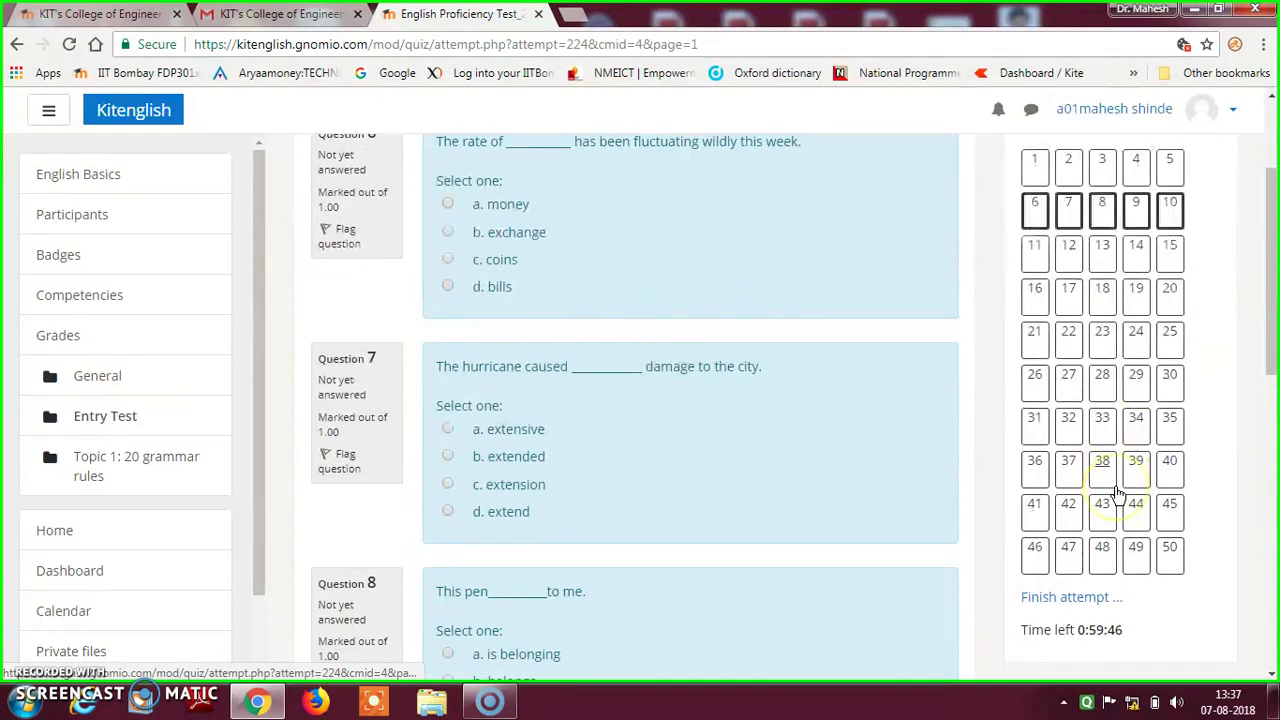
{"action": "scroll", "coordinate": [1100, 450], "scroll_direction": "down", "scroll_amount": 1}
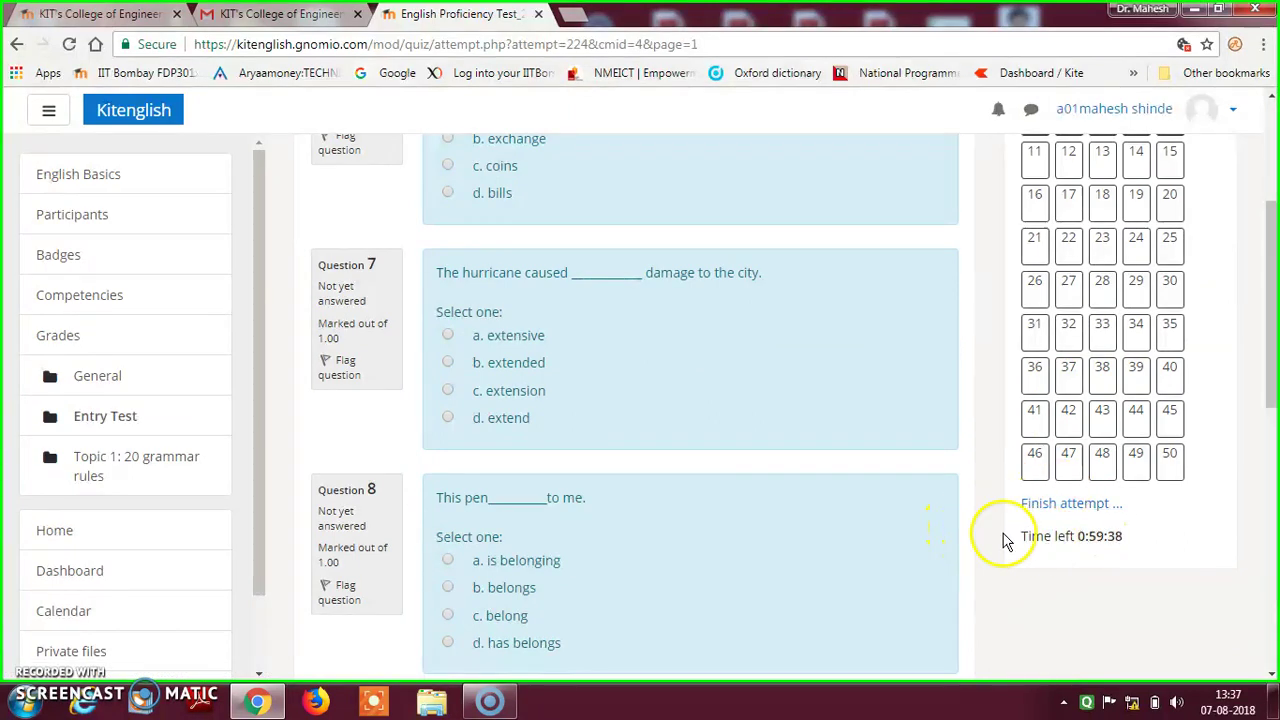
{"action": "scroll", "coordinate": [835, 525], "scroll_direction": "down", "scroll_amount": 2}
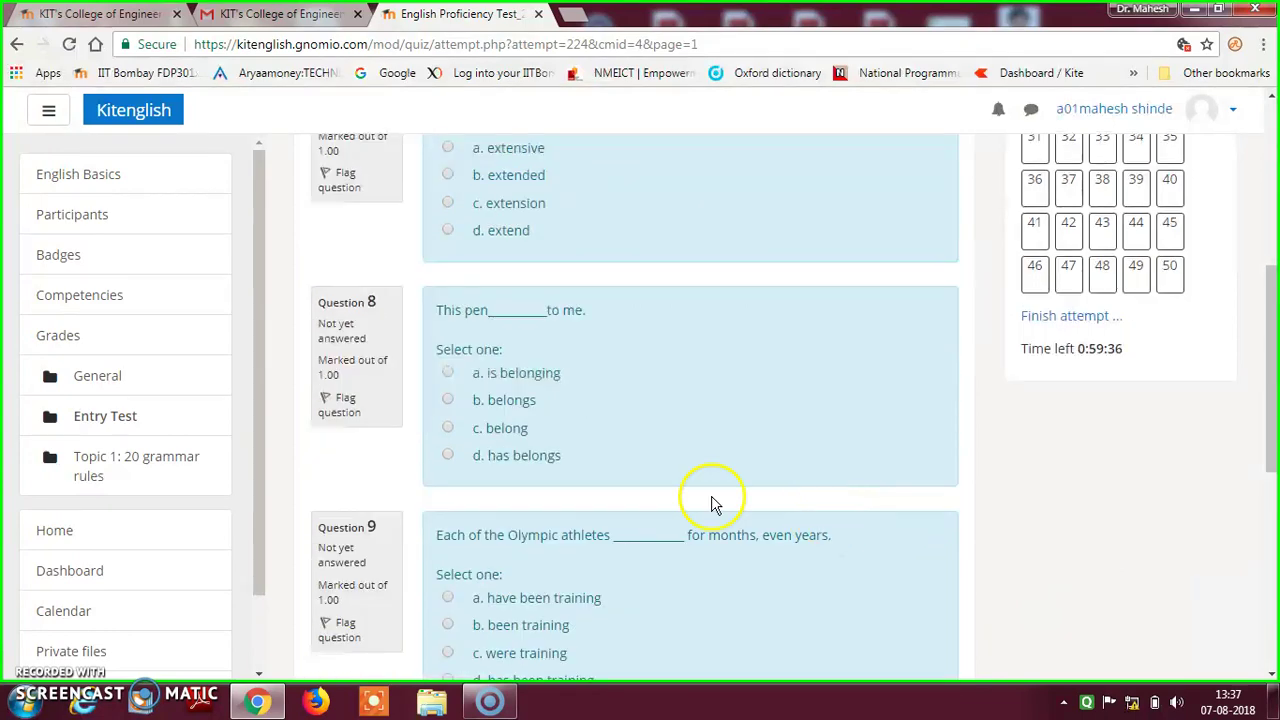